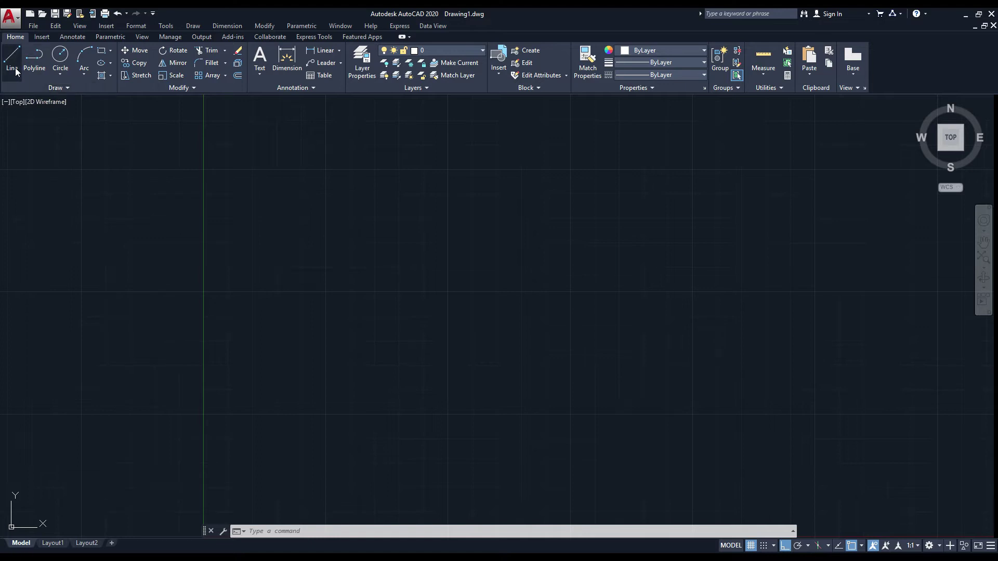
Draw a closed three-sided polyline with a horizontal upper edge, a vertical edge and a diagonal back to the start point
click(33, 75)
click(193, 282)
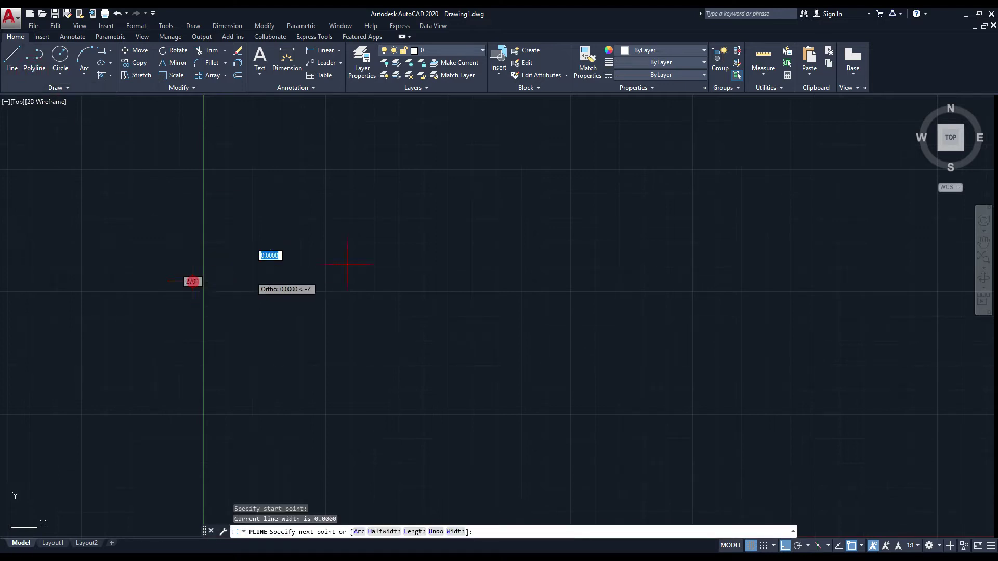
click(525, 281)
click(525, 415)
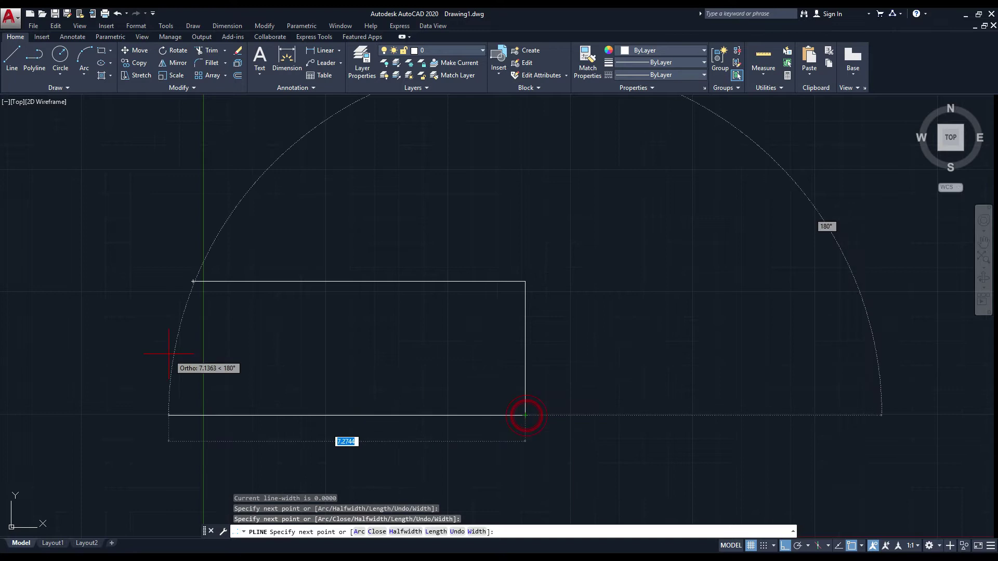
click(193, 281)
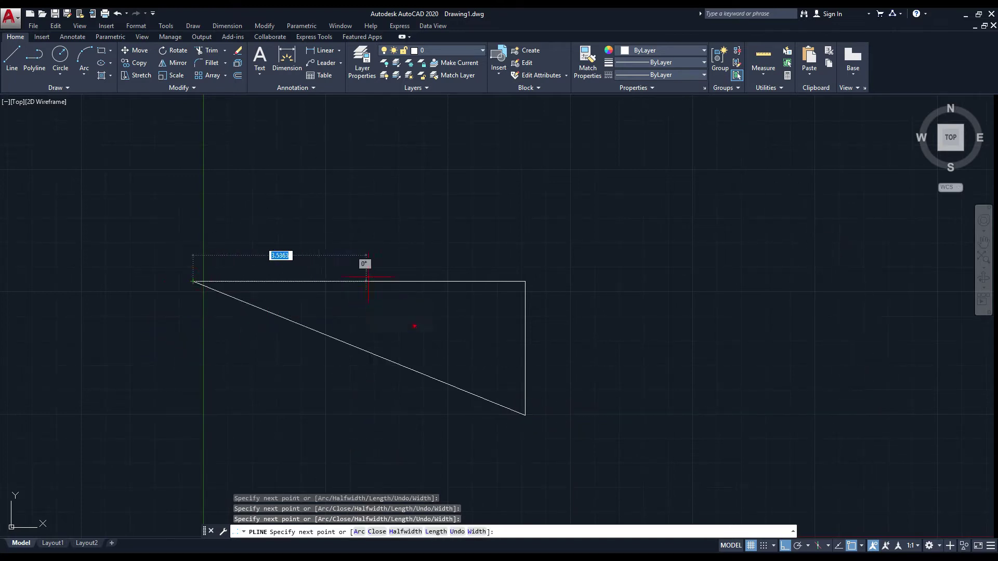
right_click(419, 140)
click(433, 148)
Erase the practice polyline triangle from the drawing
click(539, 220)
click(202, 393)
key(Delete)
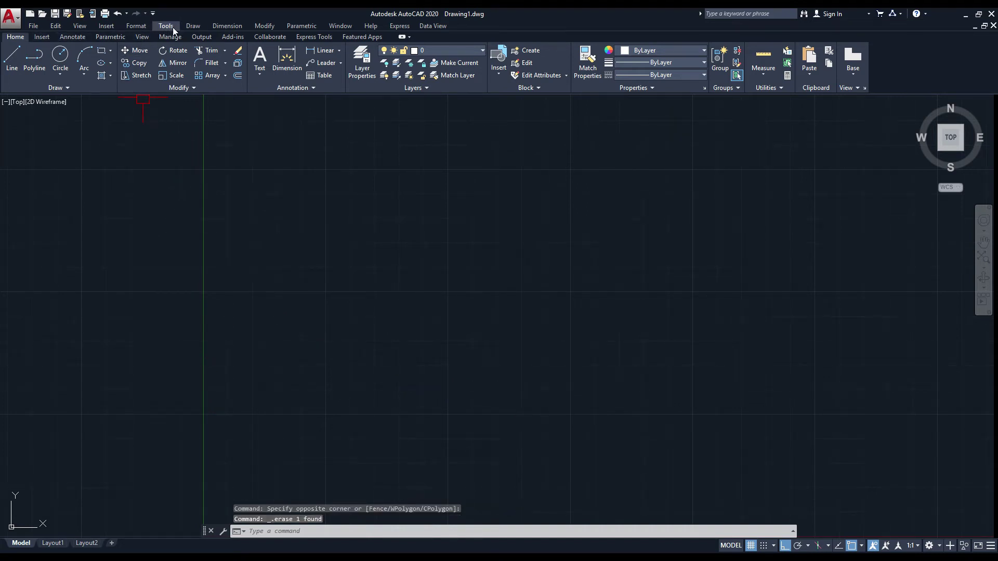
click(187, 27)
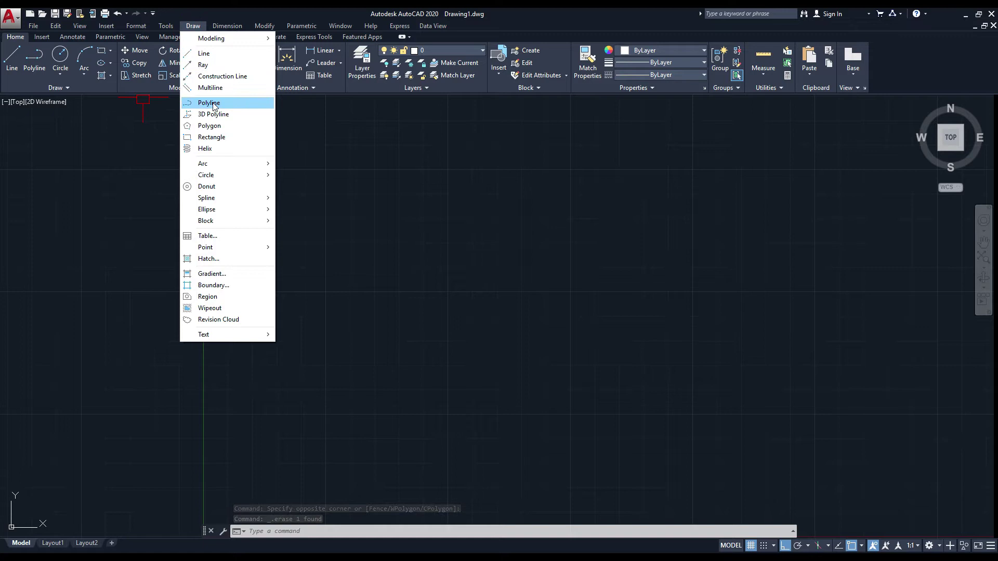
click(307, 161)
click(246, 180)
click(245, 181)
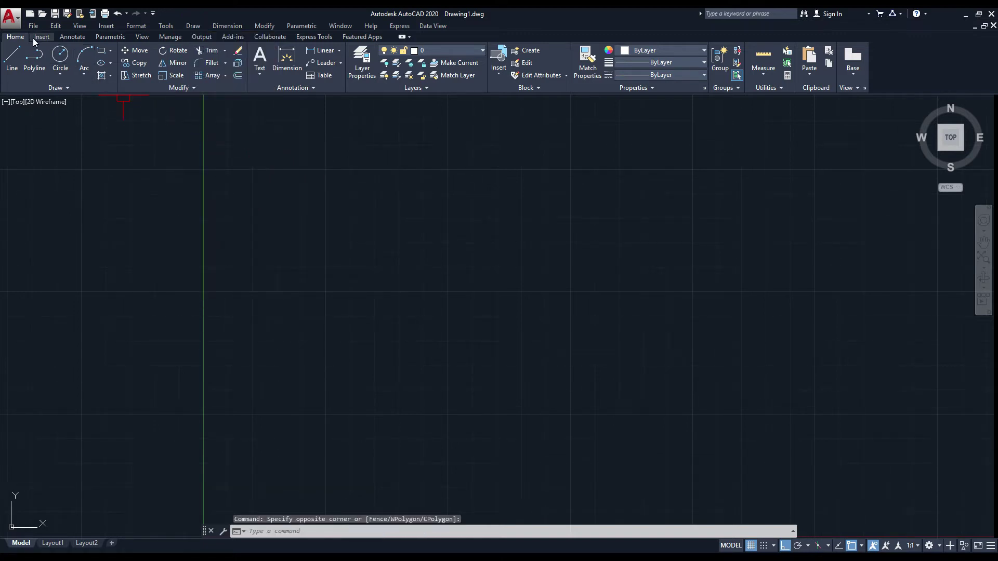
Display the tool palettes to look at the drawing tools, including Polyline, and close them again
click(141, 39)
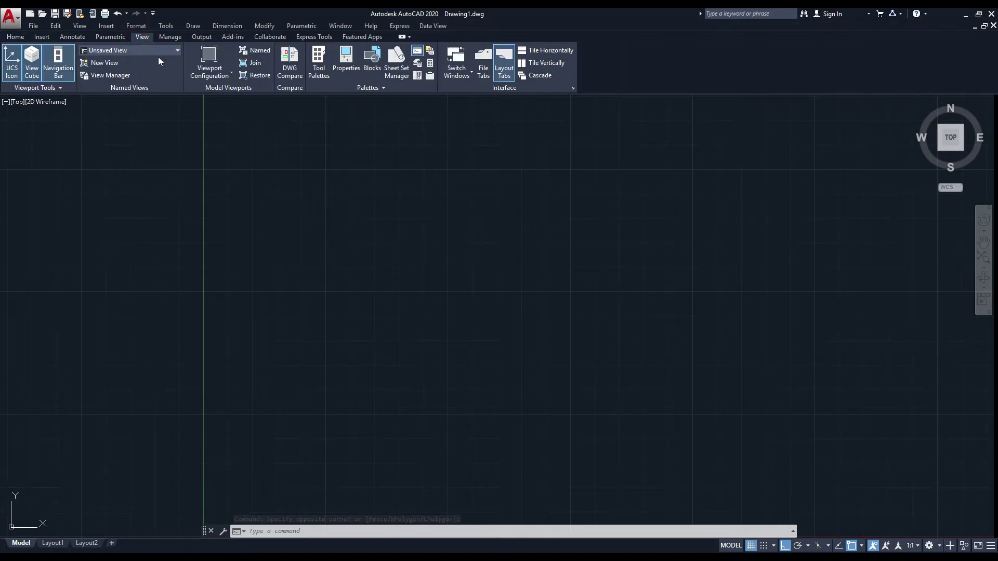
click(317, 73)
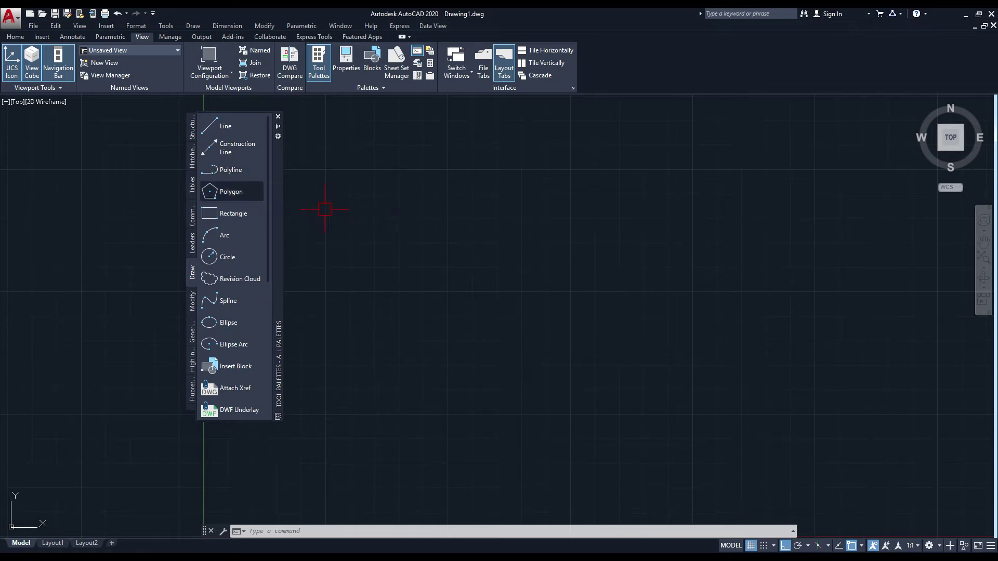
click(278, 117)
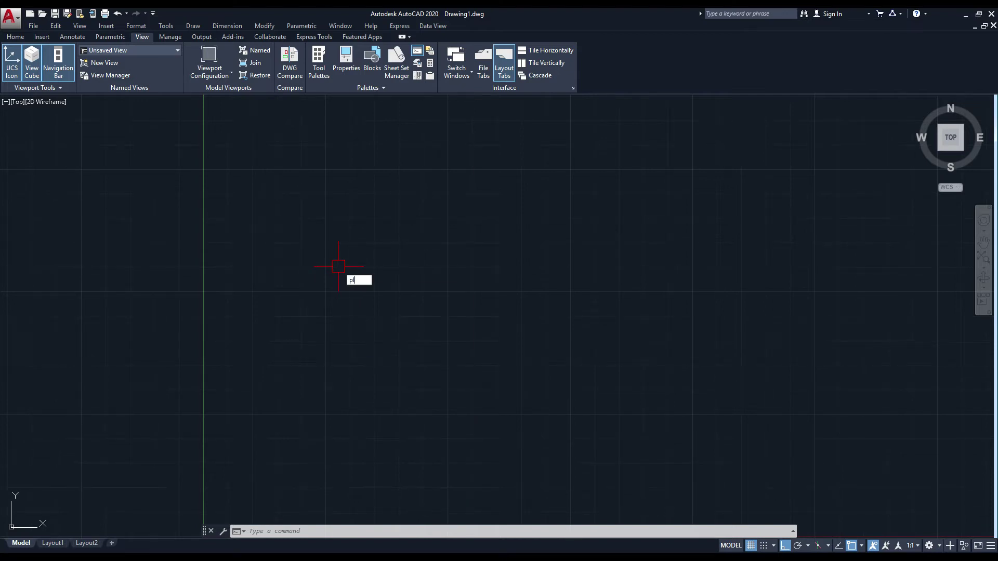
Draw a closed triangular polyline with a vertical edge, a horizontal edge about 4 units long and a closing diagonal
key(Return)
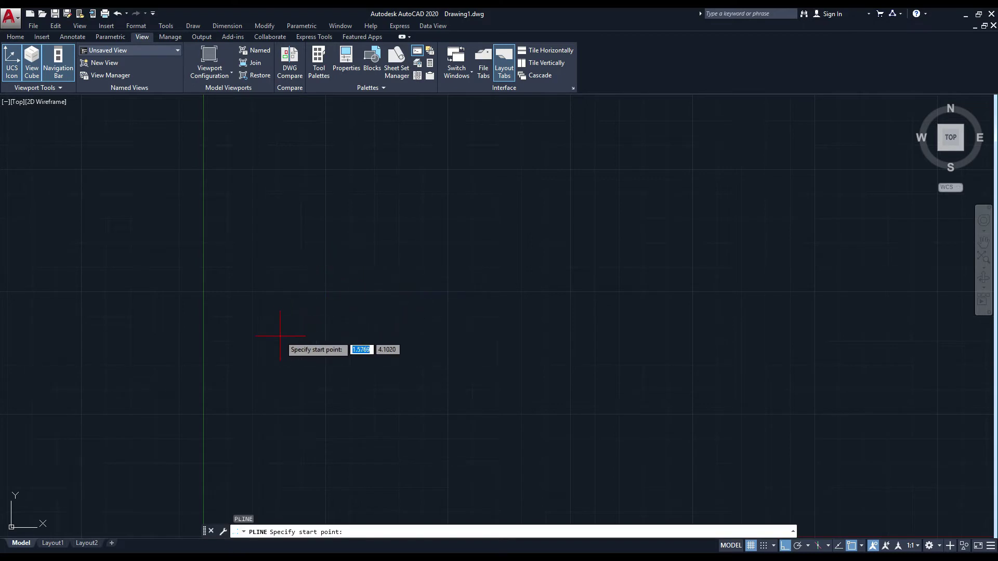
click(280, 336)
click(363, 211)
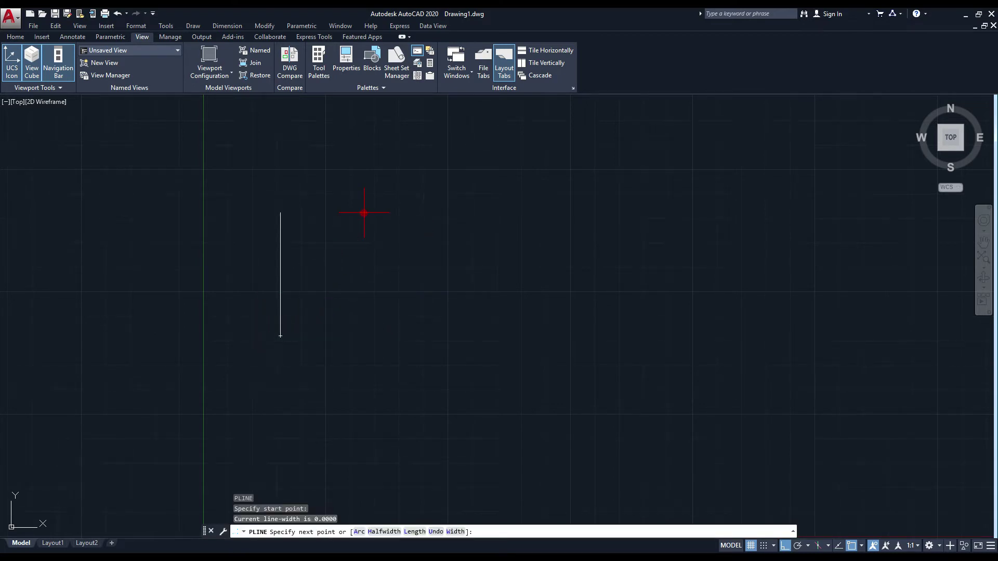
click(478, 304)
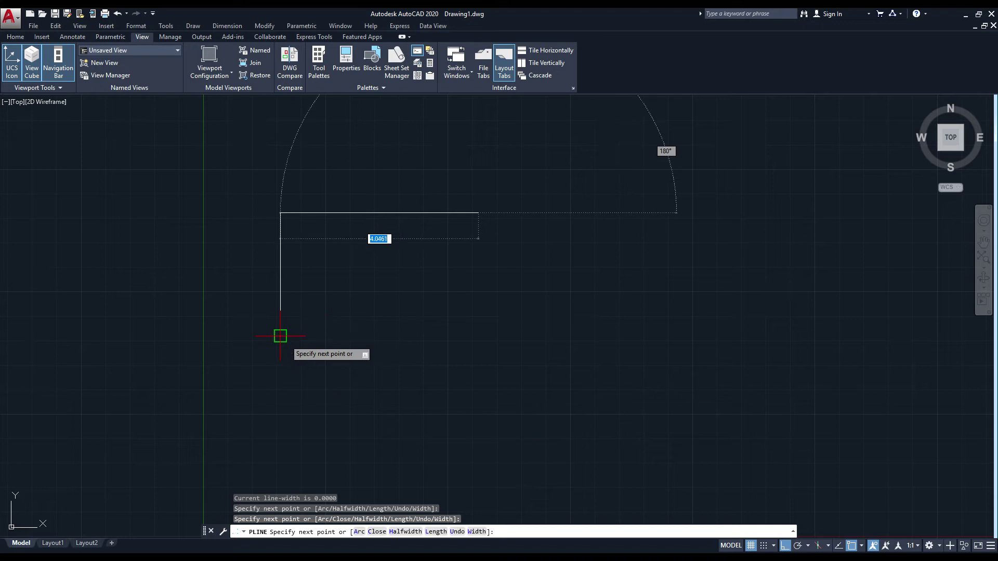
click(280, 336)
key(Escape)
Erase the second triangular polyline
click(498, 201)
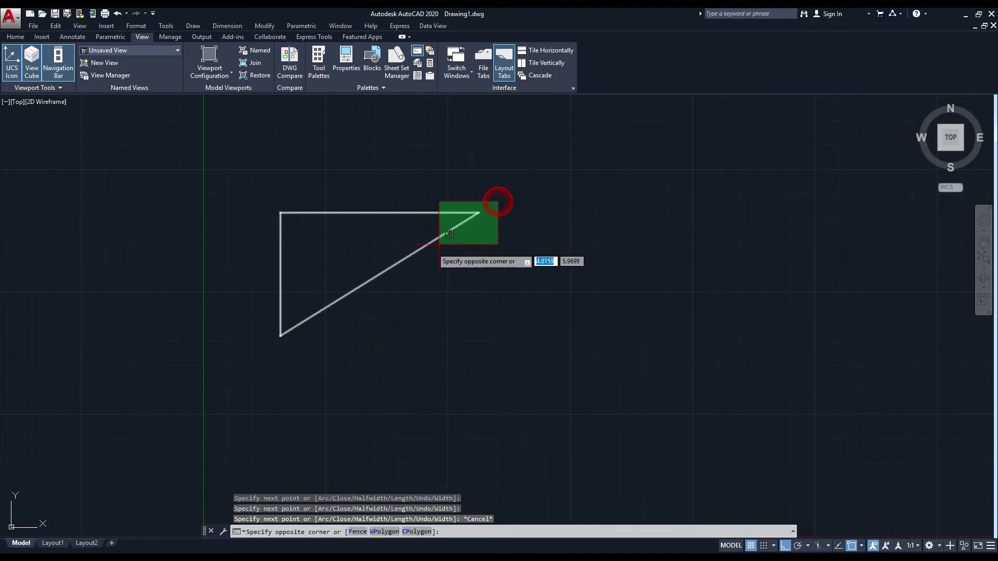
click(261, 328)
key(Delete)
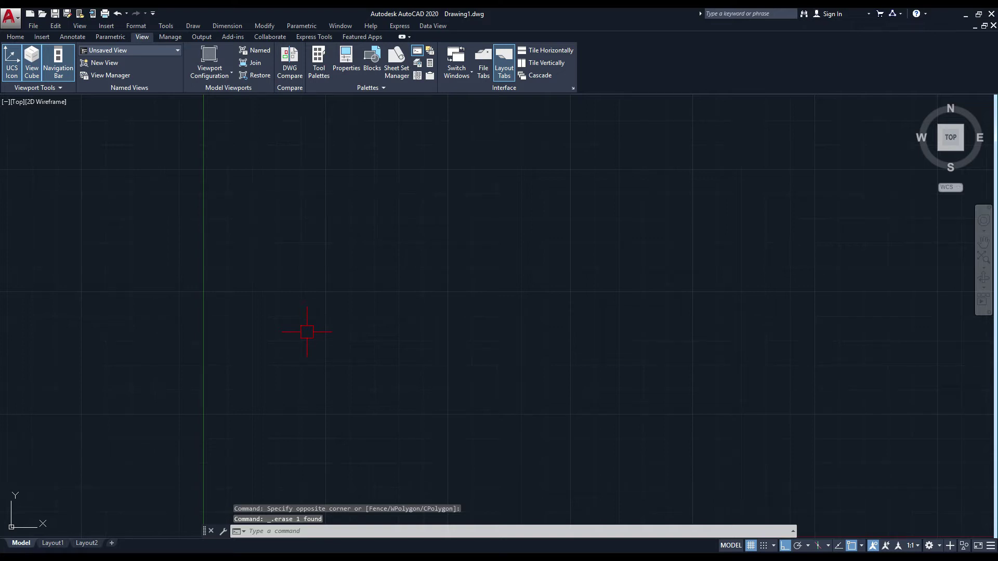
Draw a horizontal tapered polyline segment with a starting width of 1 and an ending width of 3
text(PL)
key(Return)
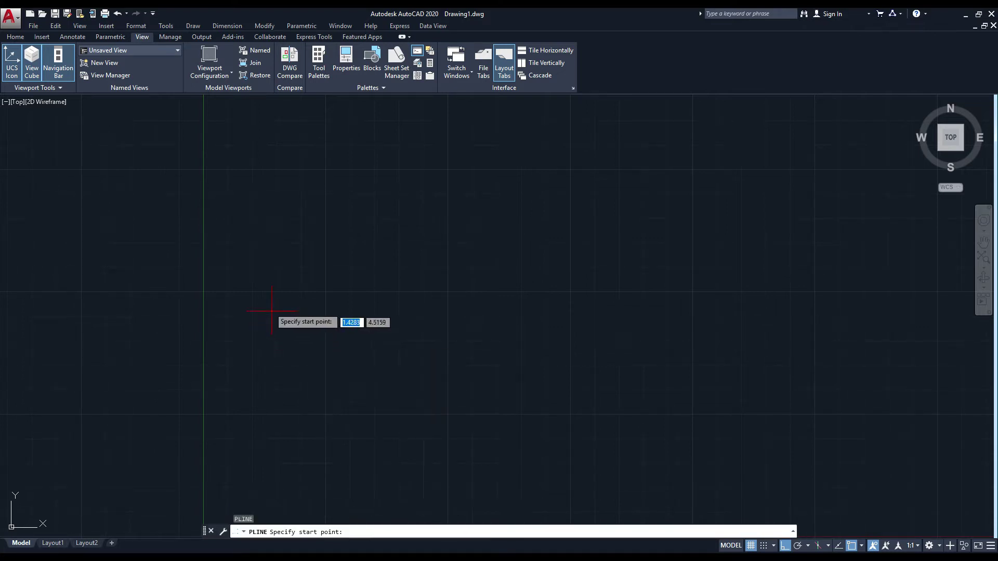
click(256, 275)
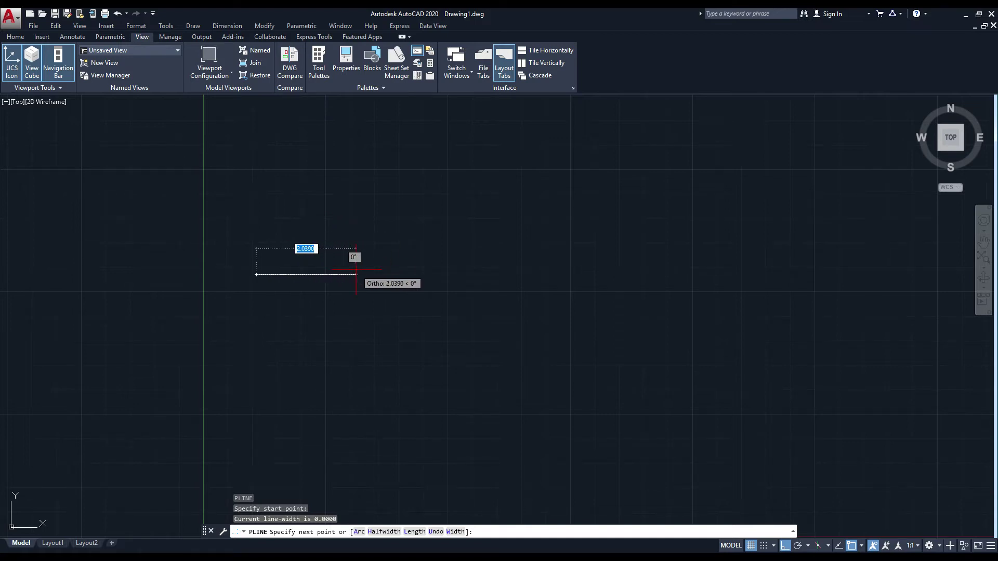
text(w)
key(Return)
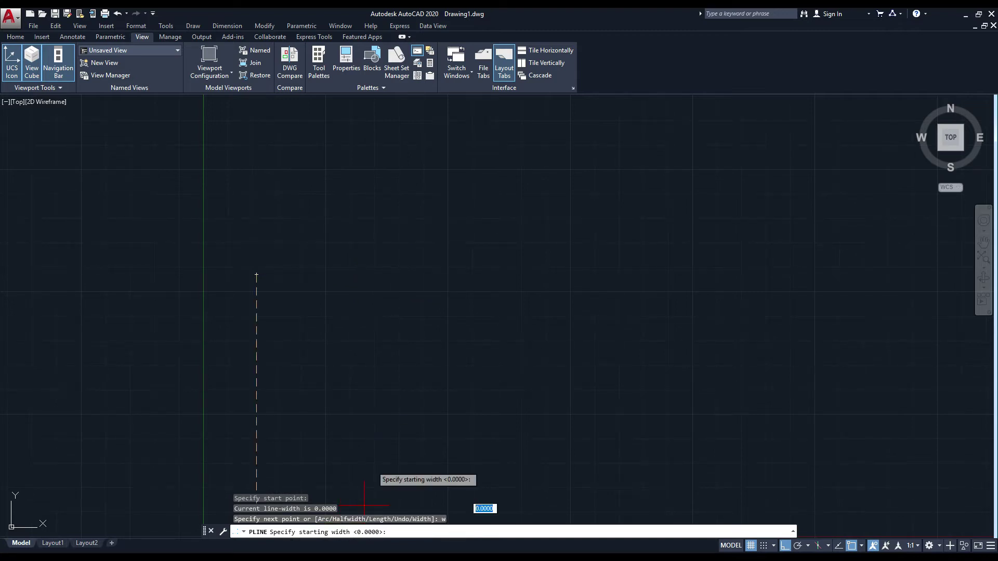
text(1)
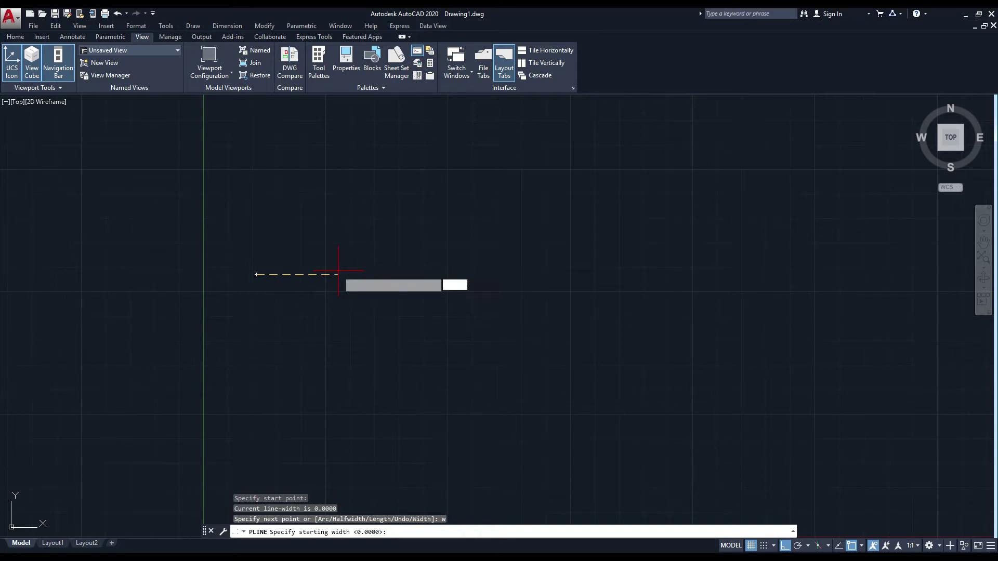
key(Return)
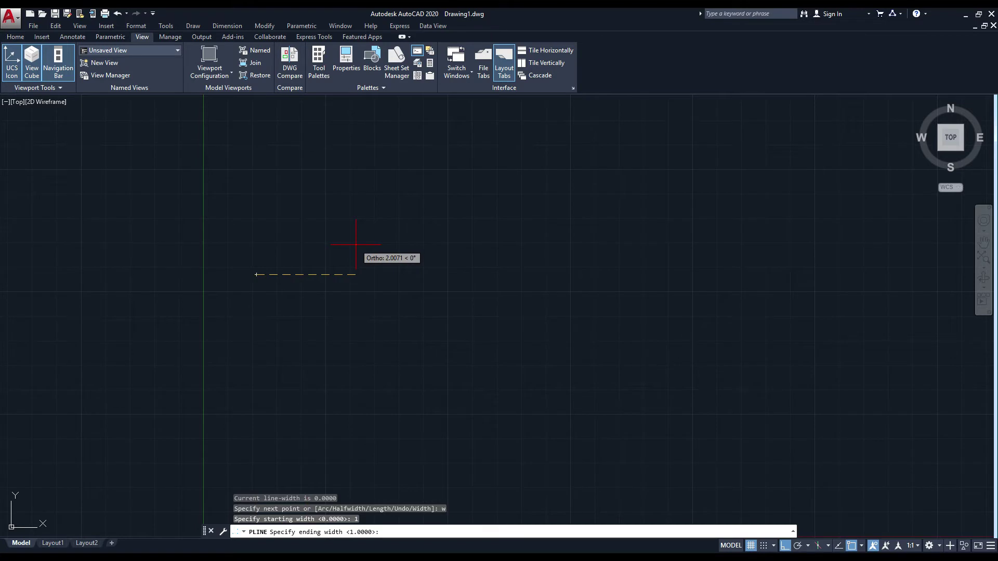
text(3)
key(Return)
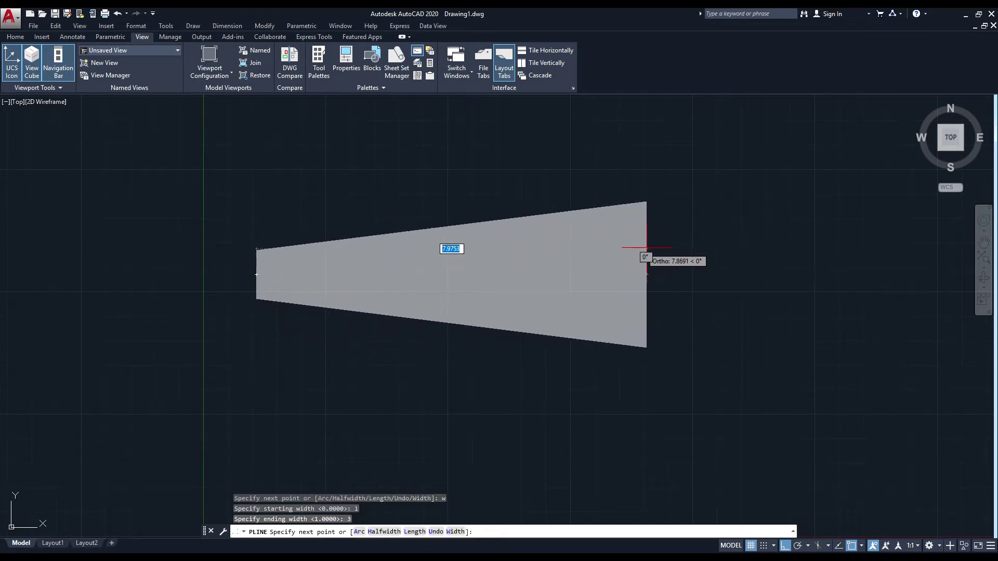
click(720, 251)
Extend the tapered polyline from its wide end with a horizontal constant-width segment and finish it
scroll(613, 235, down, 2)
middle_drag(563, 234, 230, 223)
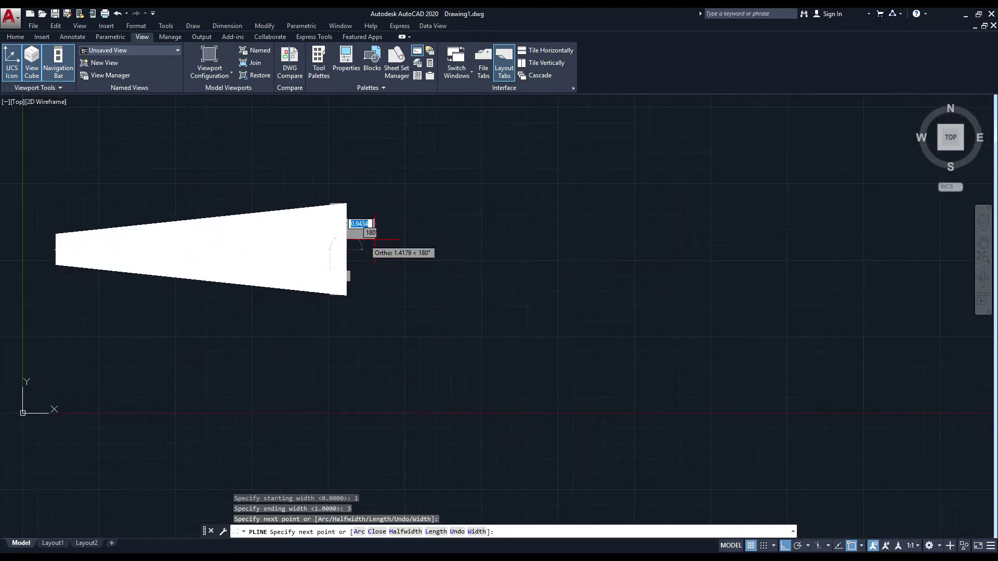
click(677, 240)
key(Escape)
Draw a horizontal polyline below the tapered shape with starting and ending widths of 0
scroll(554, 258, down, 2)
middle_drag(554, 258, 466, 238)
text(pl)
key(Return)
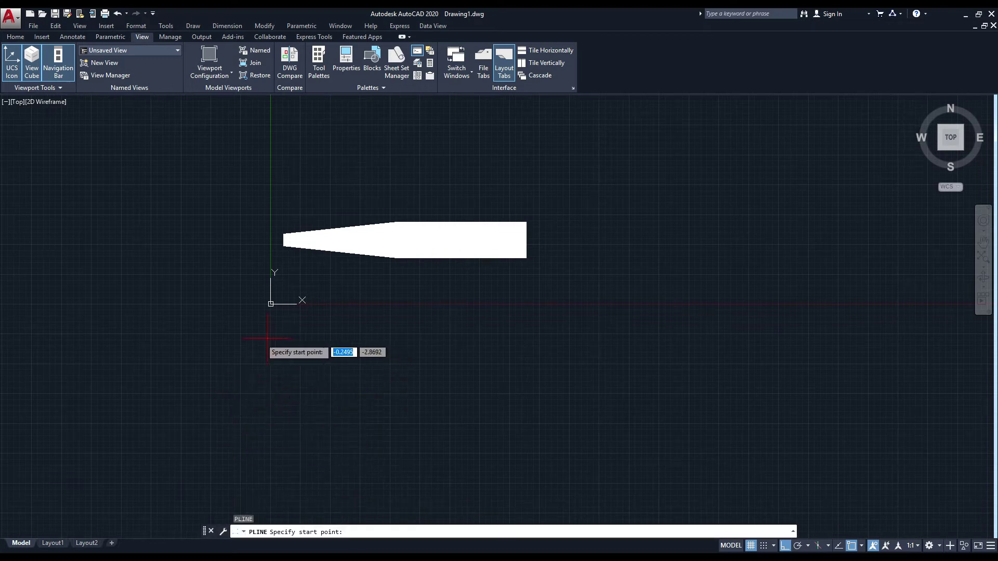
click(239, 343)
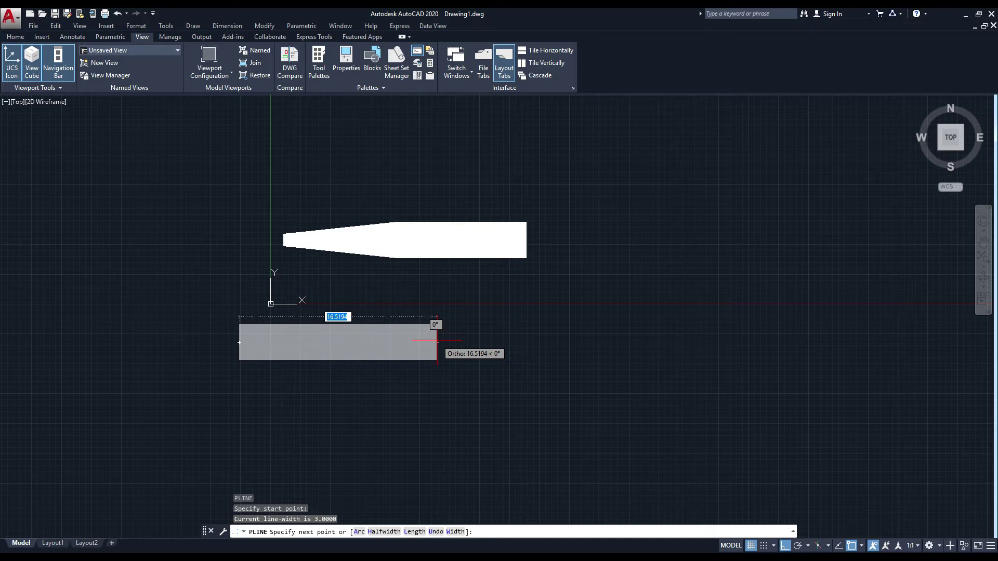
text(w)
key(Return)
text(0)
key(Return)
text(0)
key(Return)
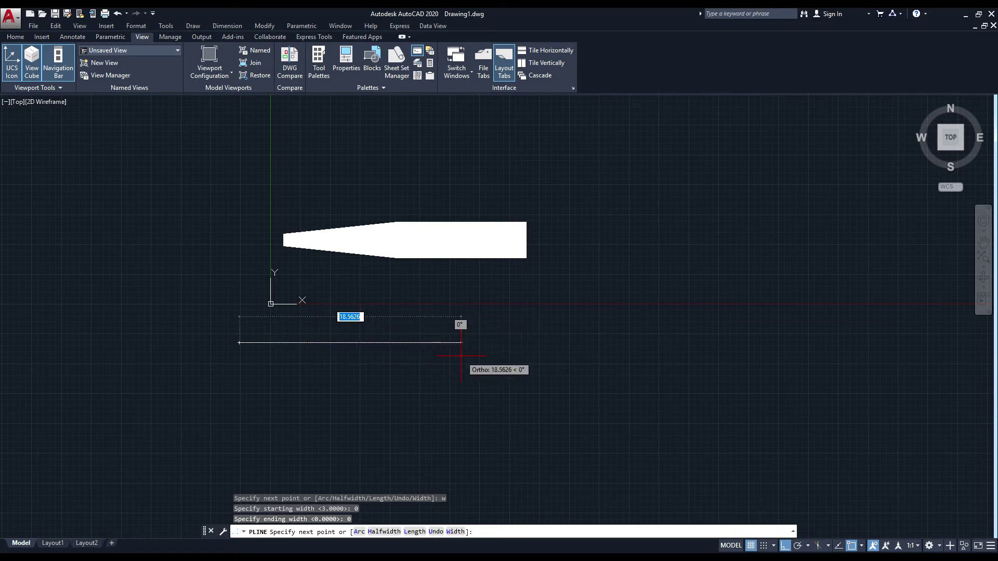
click(370, 368)
key(Escape)
Erase the zero-width polyline below the tapered shape
click(438, 336)
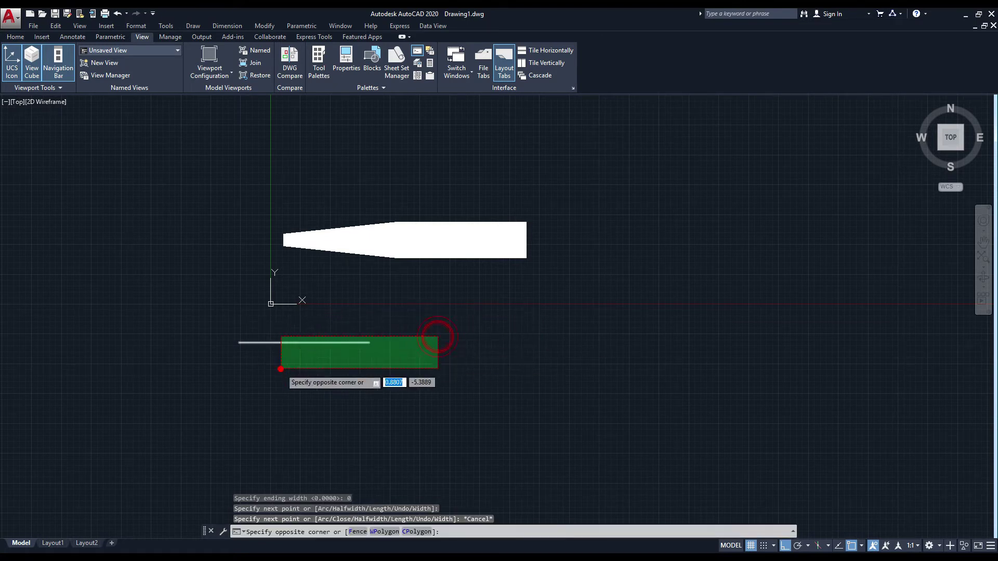
click(281, 369)
key(Delete)
middle_drag(286, 376, 273, 374)
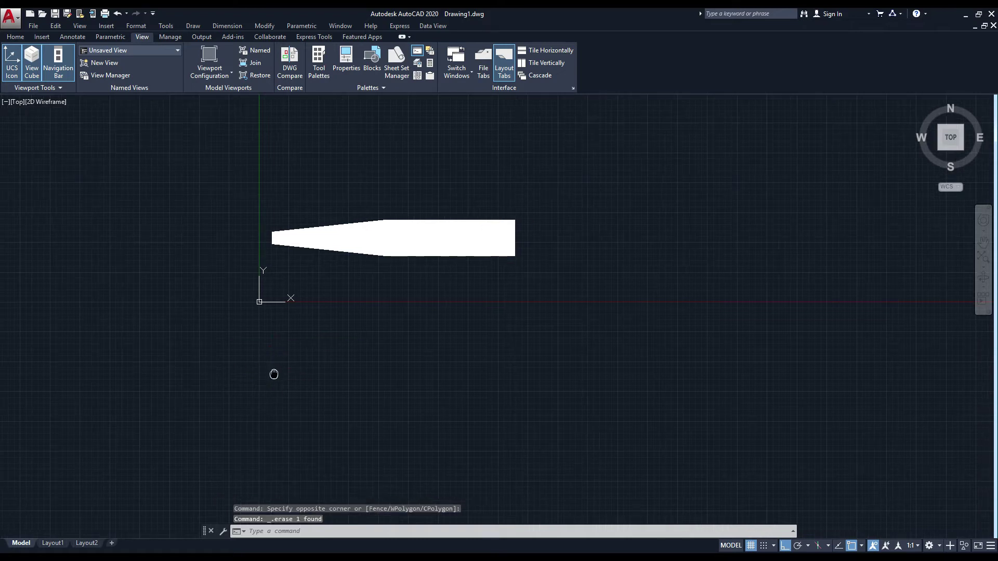
key(Escape)
Draw a long horizontal polyline below the tapered shape with starting and ending widths of 3
text(pl)
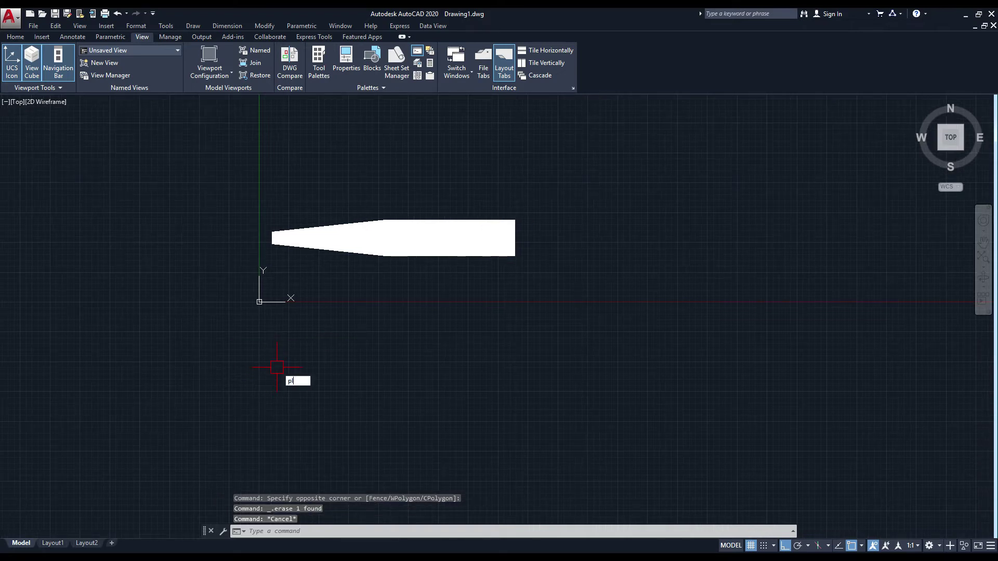
key(Return)
click(272, 358)
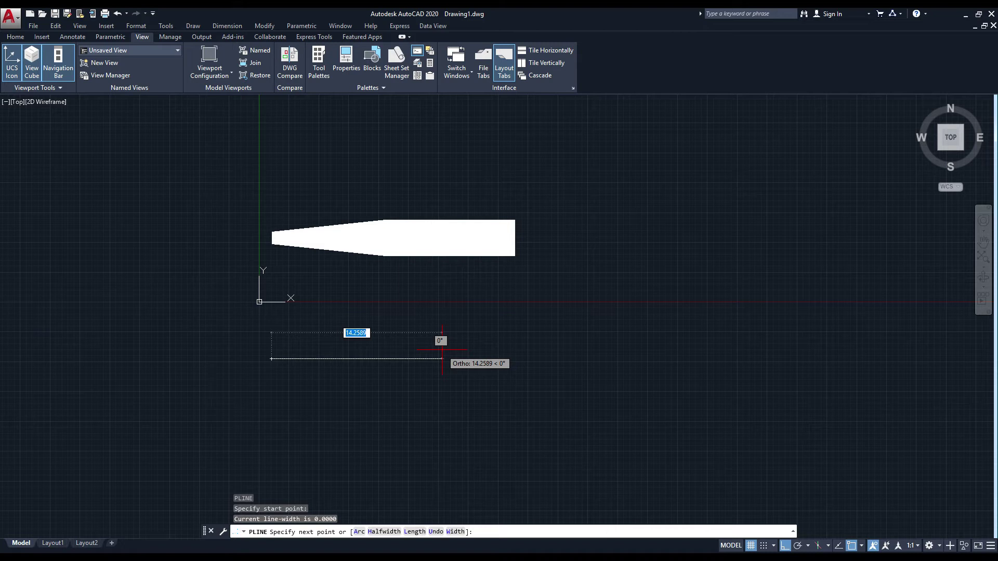
text(w)
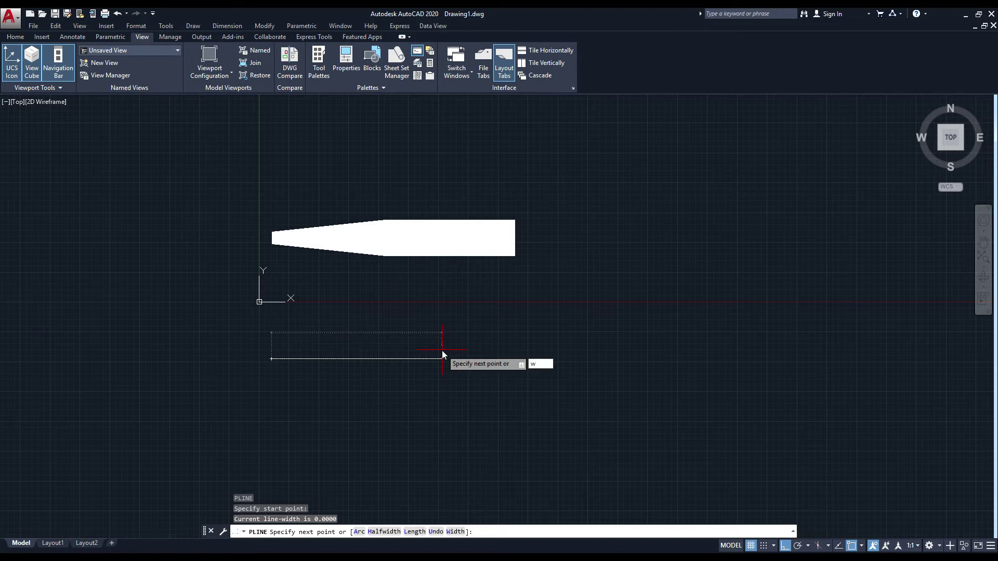
key(Return)
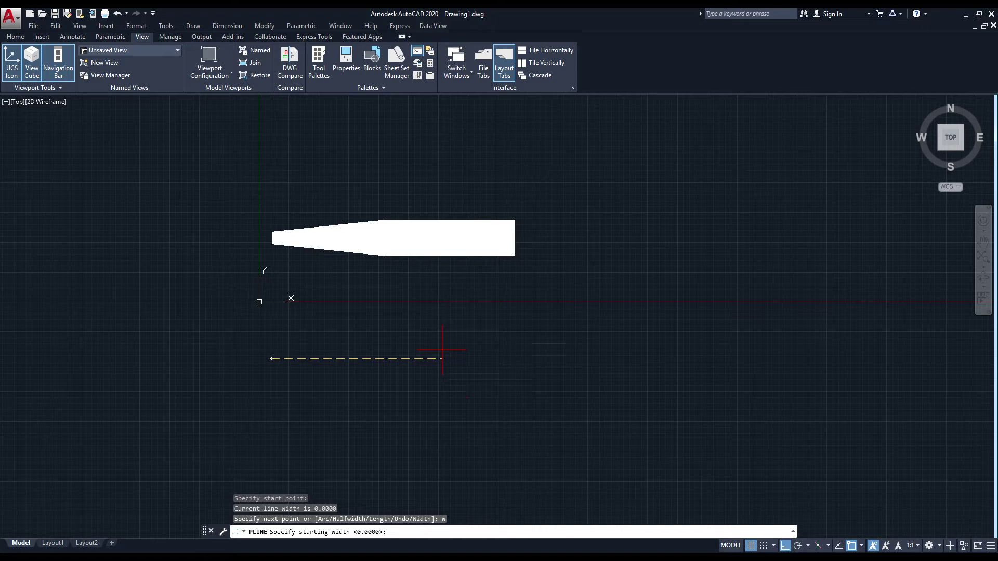
text(3)
key(Return)
text(3)
key(Return)
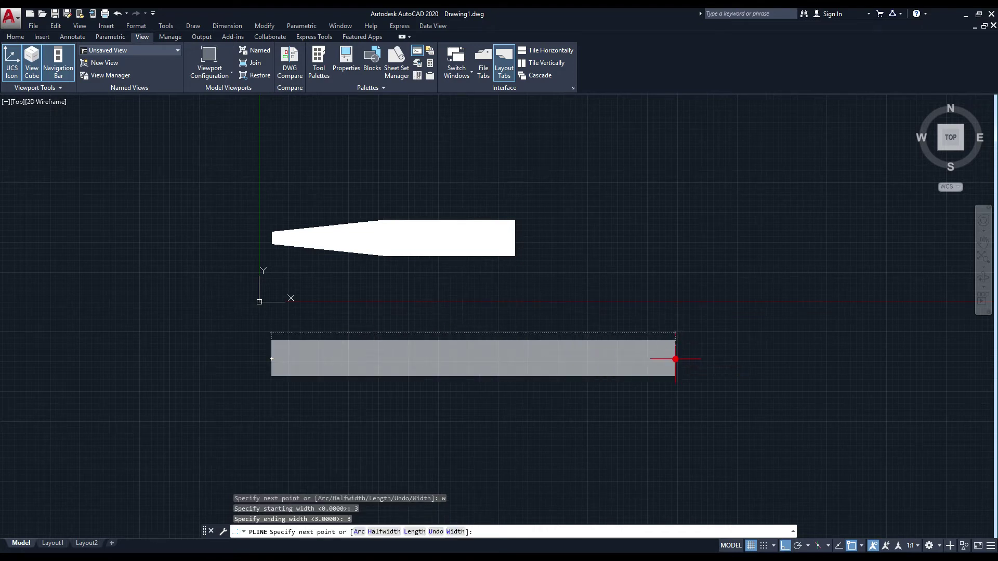
click(676, 359)
key(Escape)
Draw a short horizontal tapered polyline below the constant-width bar using Halfwidth, with starting half-width 1 and ending half-width 2
scroll(515, 356, down, 2)
middle_drag(515, 356, 387, 288)
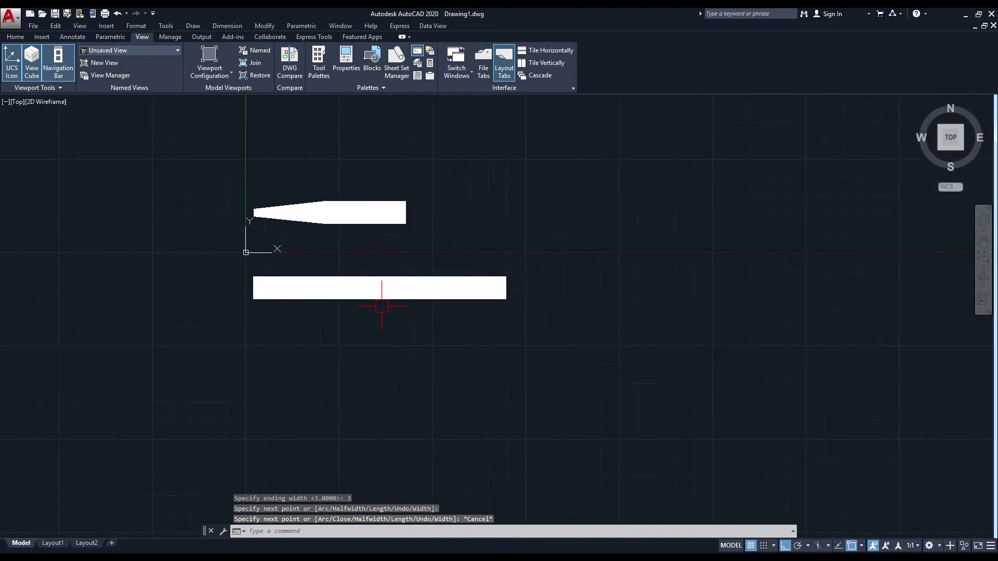
scroll(388, 322, up, 2)
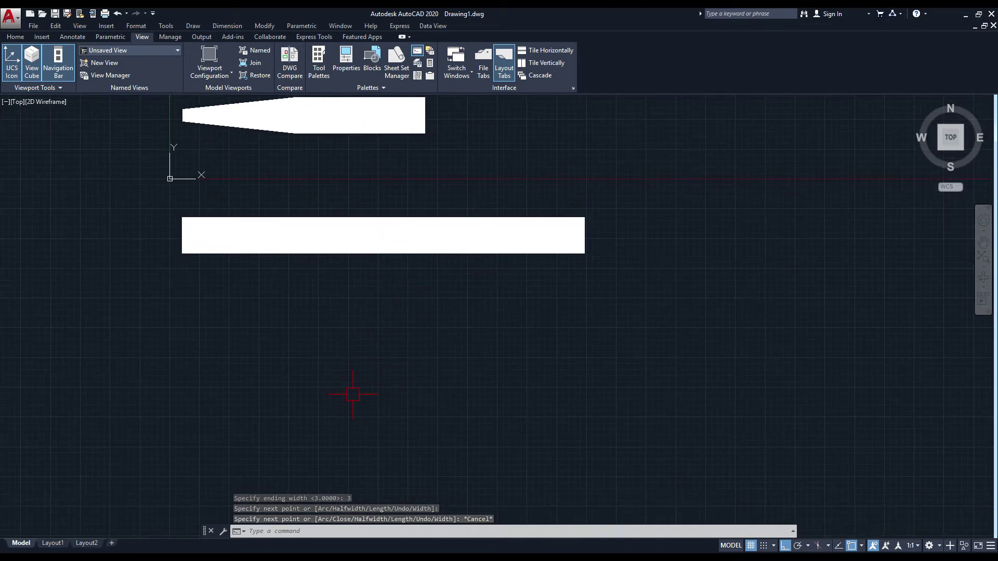
text(pl)
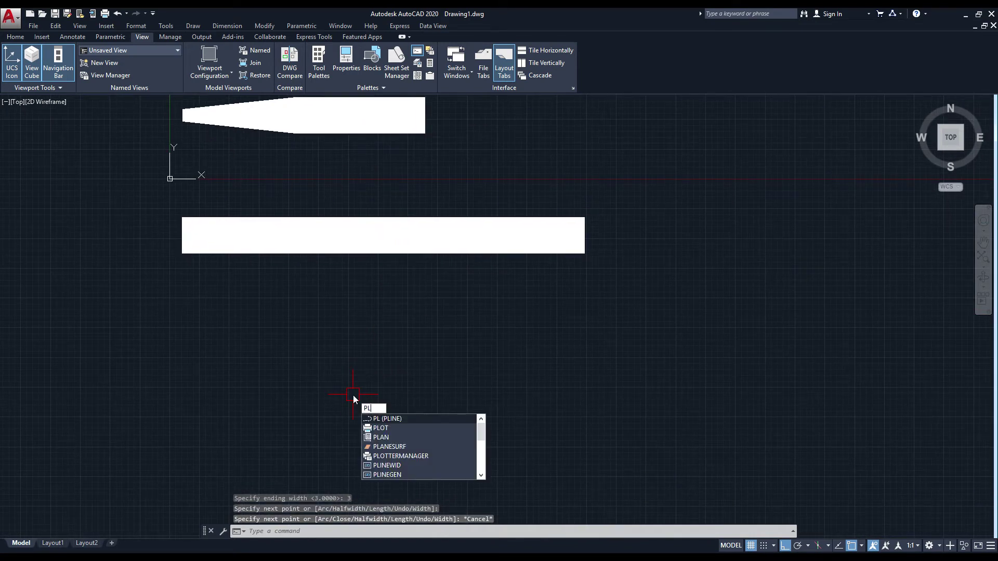
key(Return)
click(213, 379)
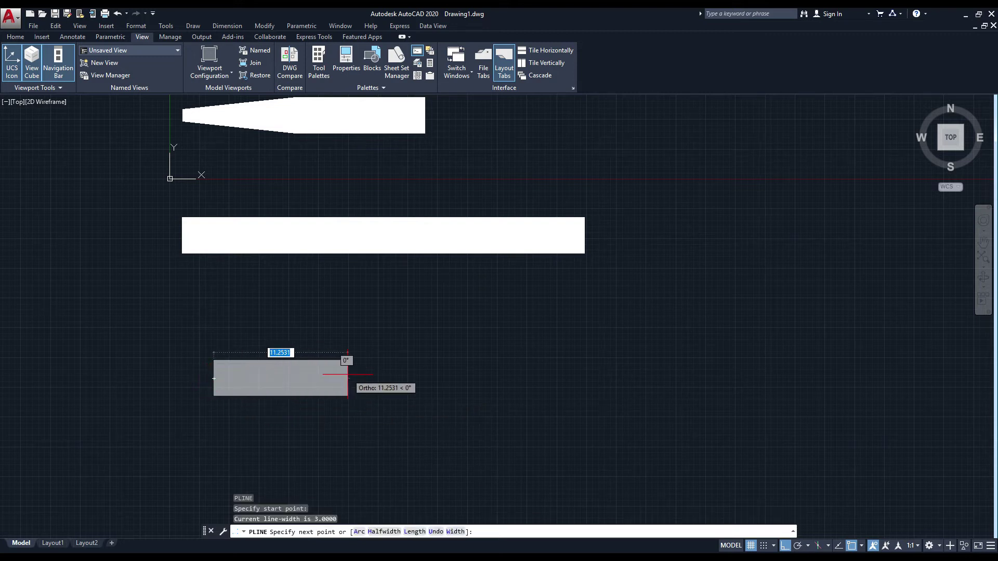
text(h)
key(Return)
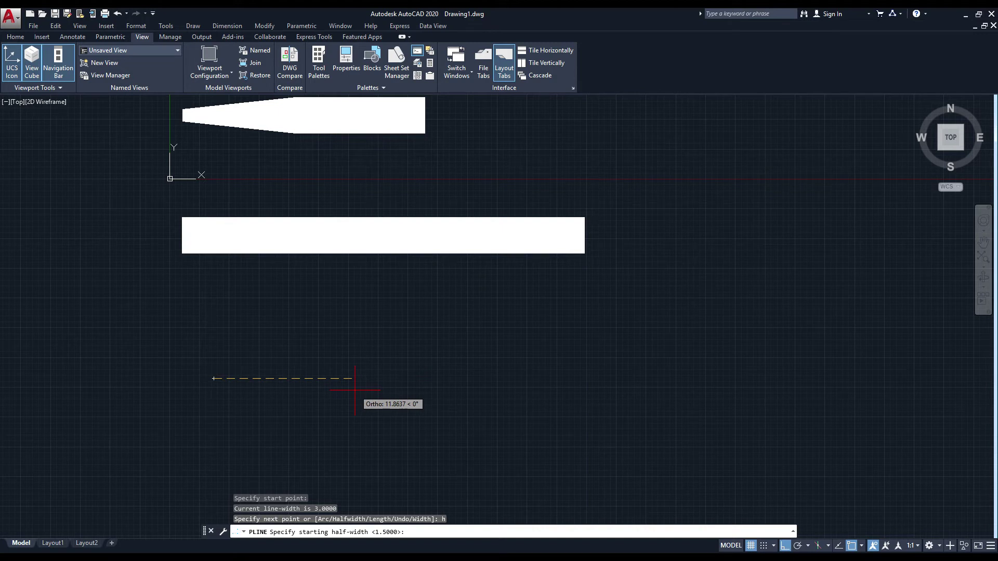
text(1)
key(Return)
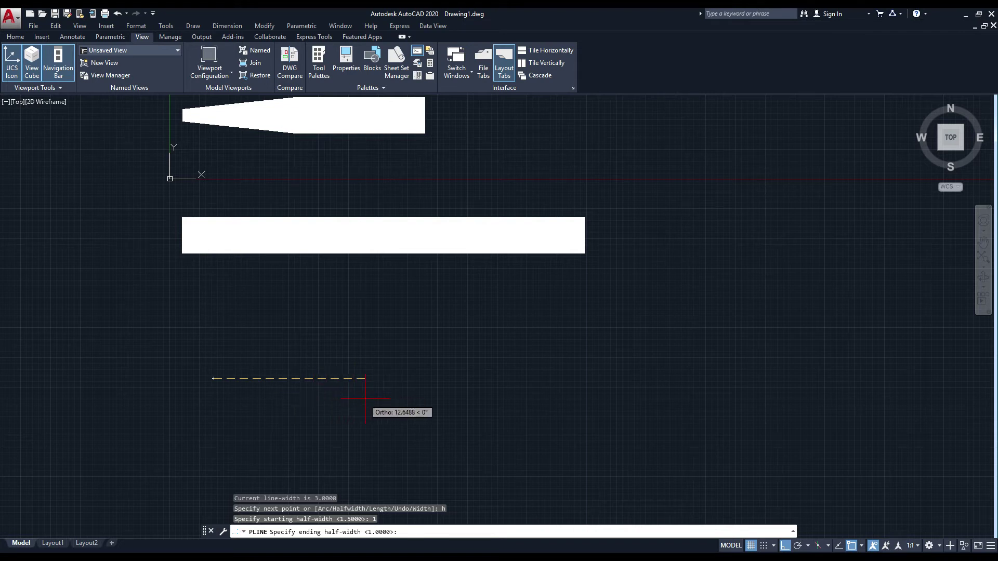
text(2)
key(Return)
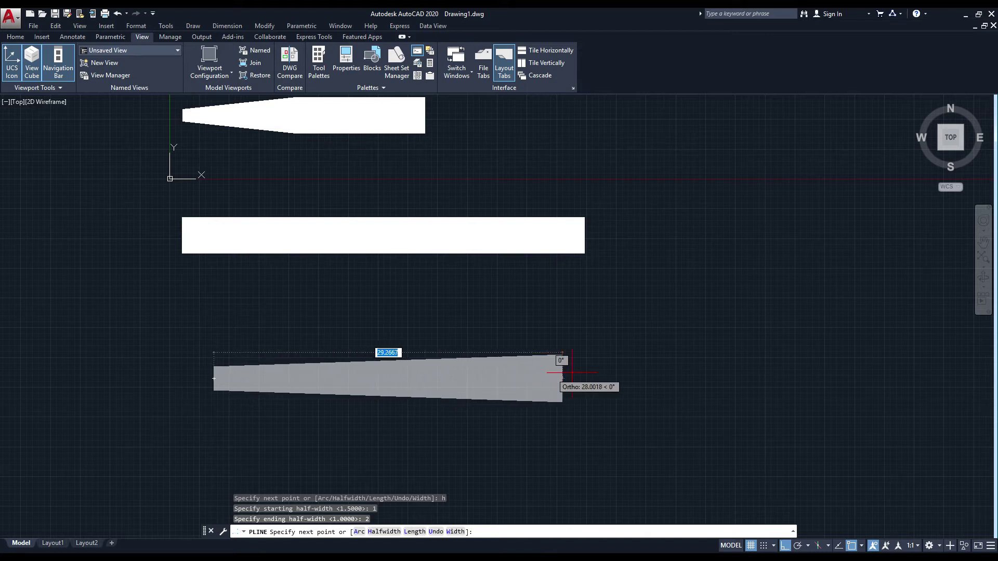
click(383, 382)
key(Escape)
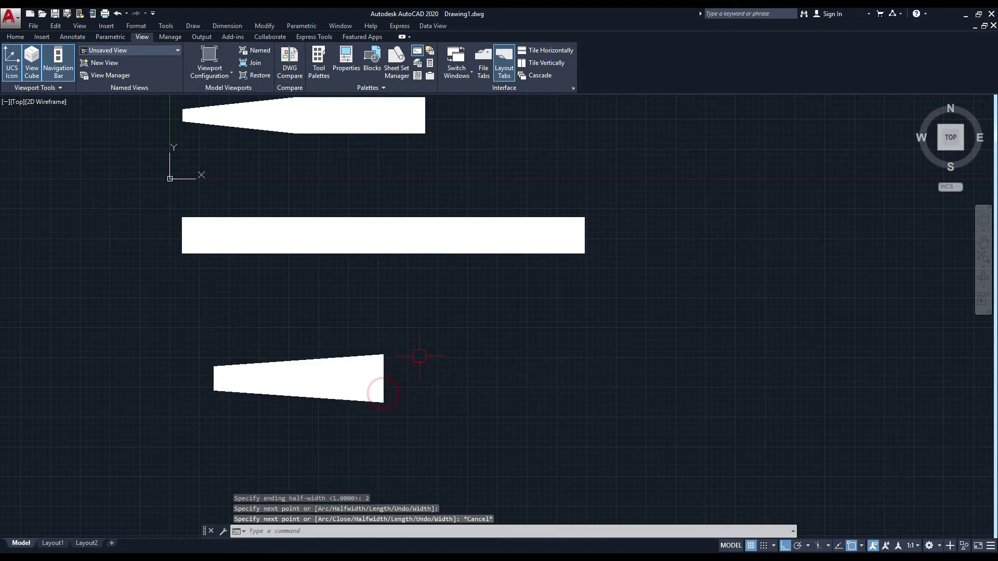
scroll(408, 347, down, 2)
middle_drag(406, 343, 350, 312)
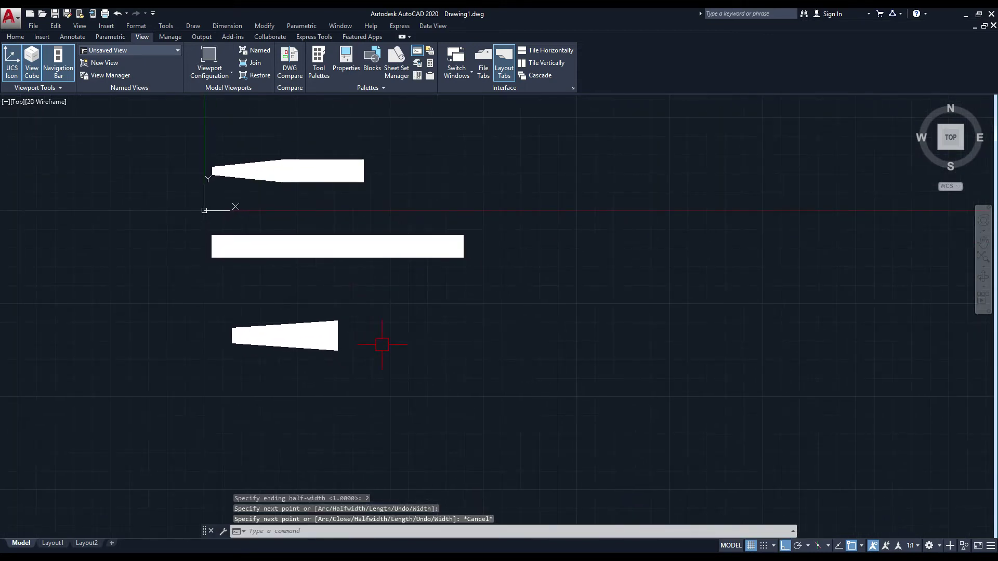
text(pl)
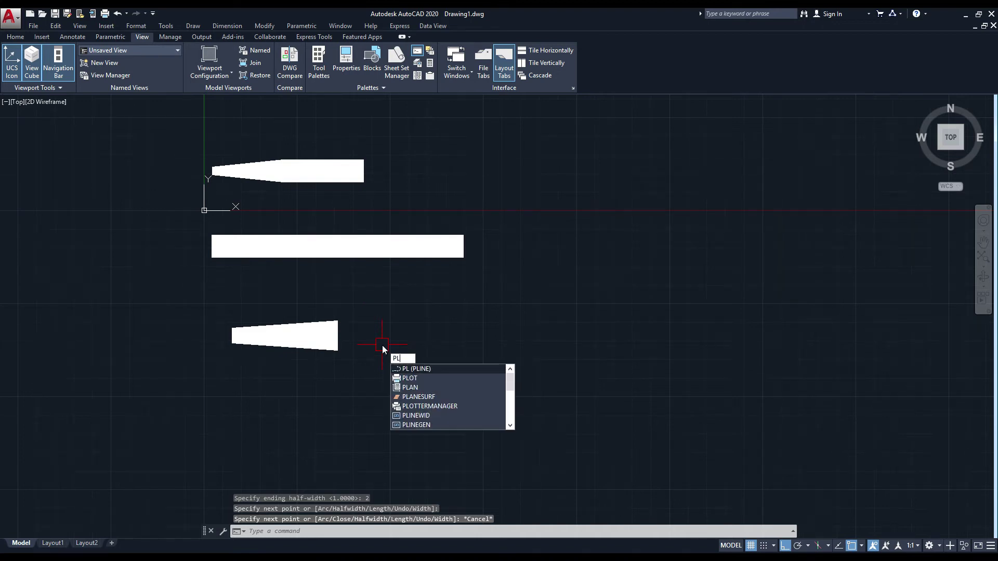
key(Return)
click(369, 396)
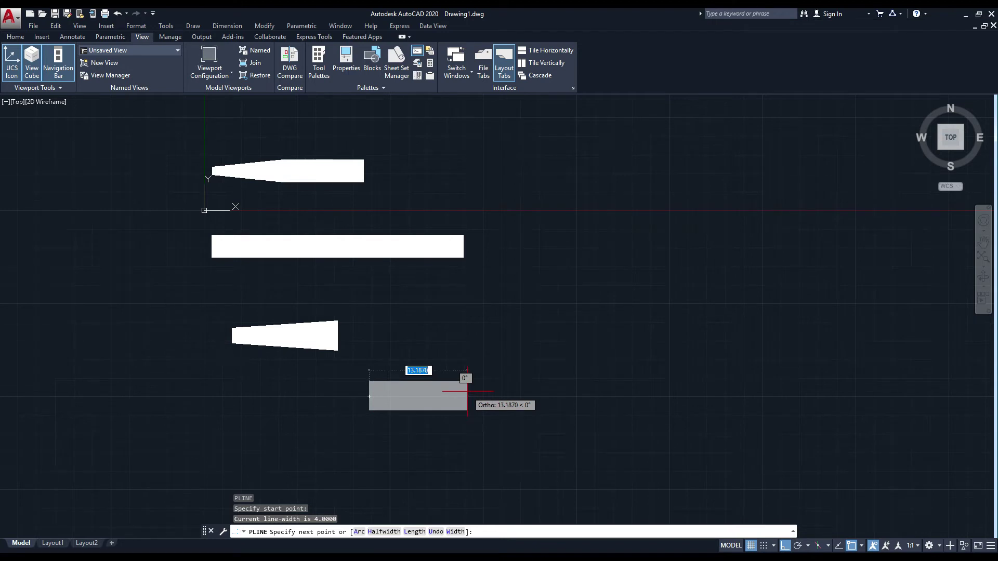
scroll(468, 392, down, 1)
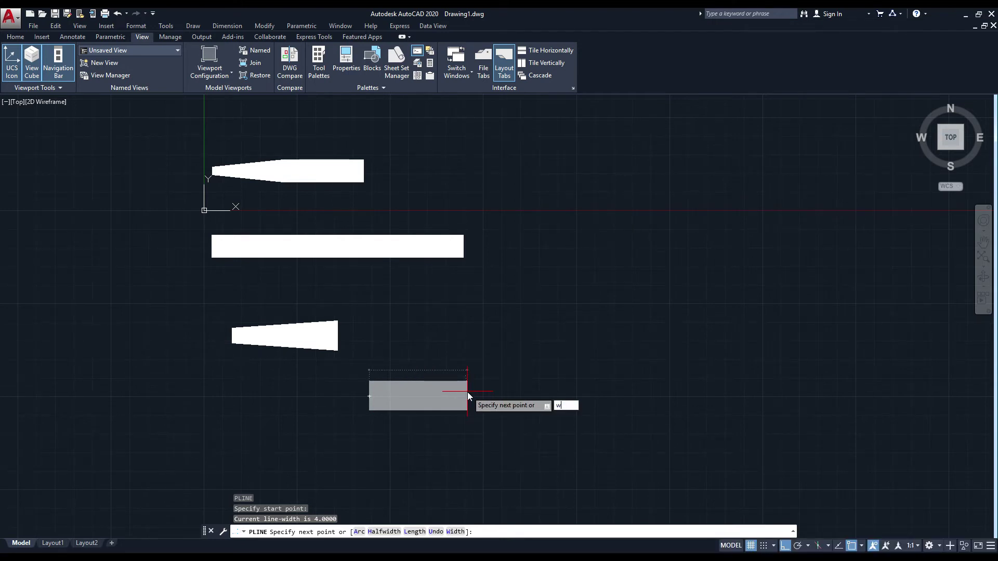
text(w)
key(Return)
text(0)
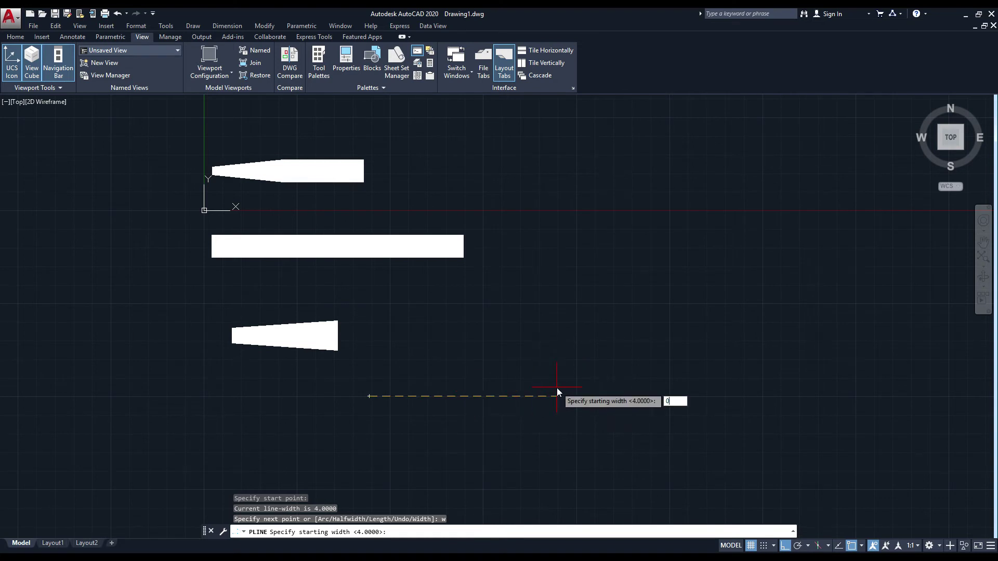
key(Return)
text(0)
key(Return)
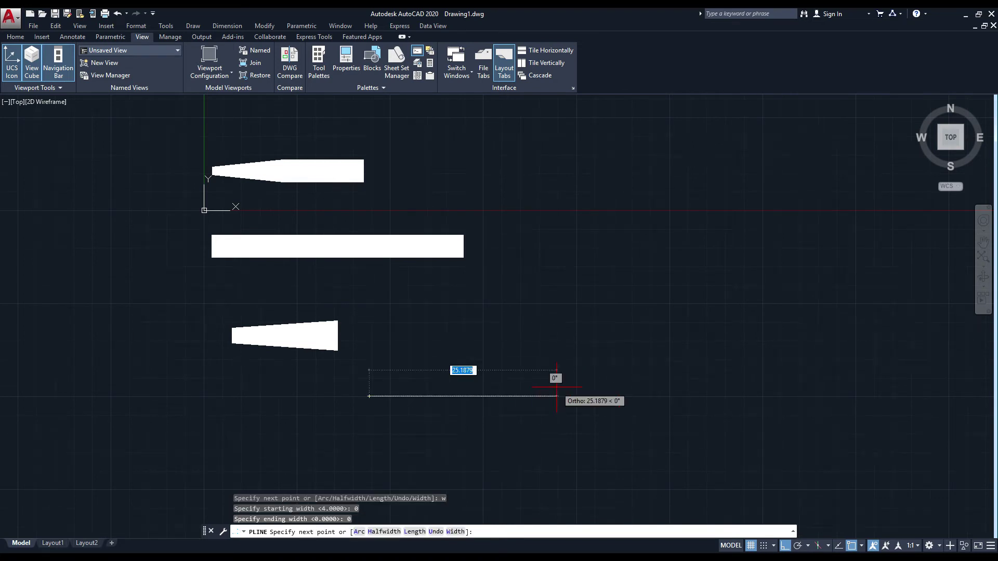
middle_drag(457, 386, 409, 357)
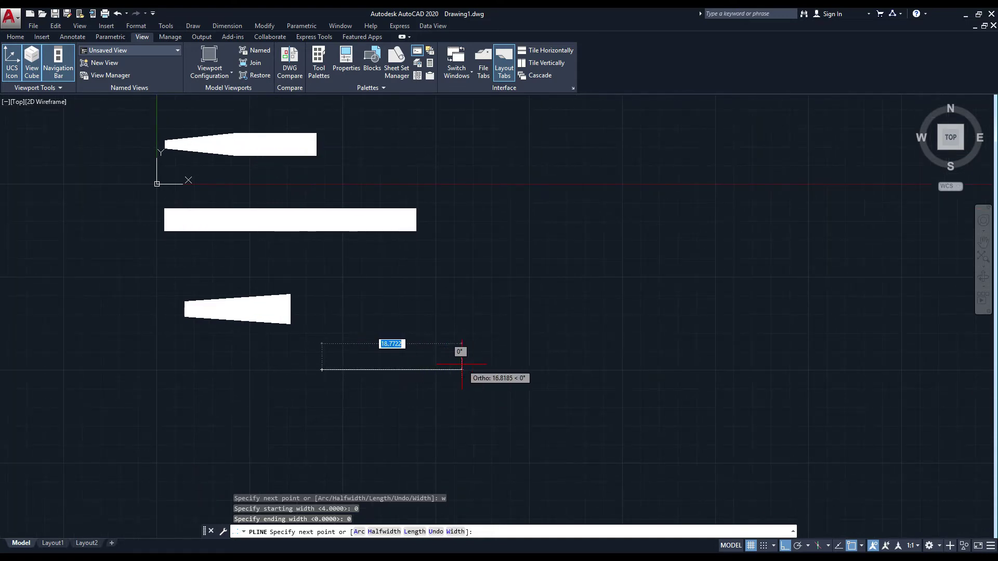
text(a)
key(Return)
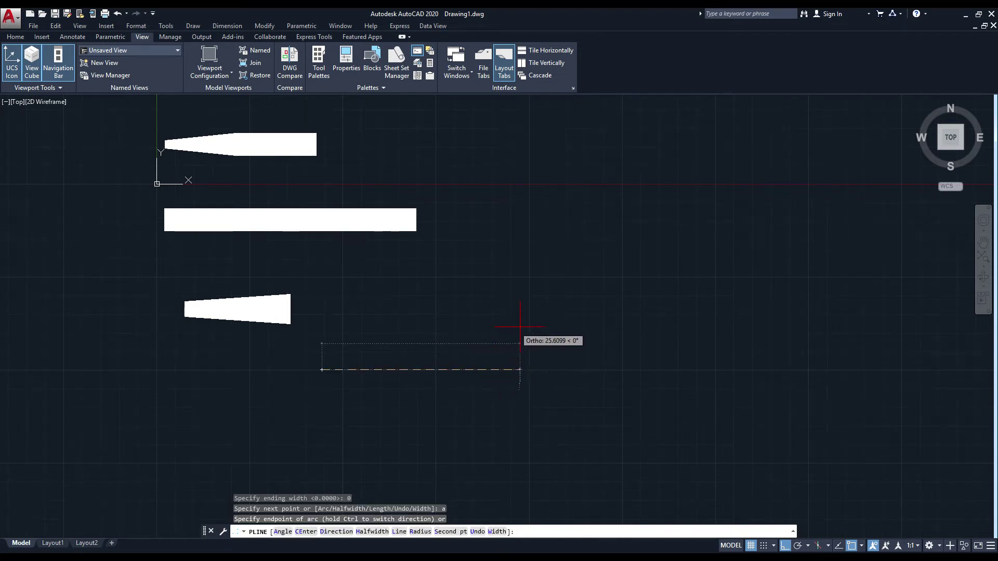
click(438, 345)
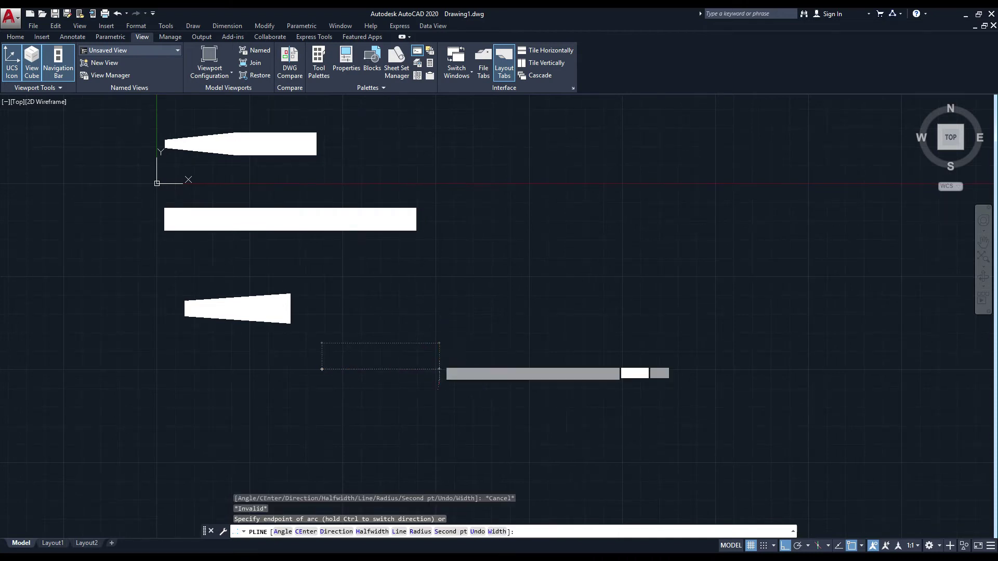
middle_drag(451, 361, 353, 361)
right_click(435, 324)
click(464, 333)
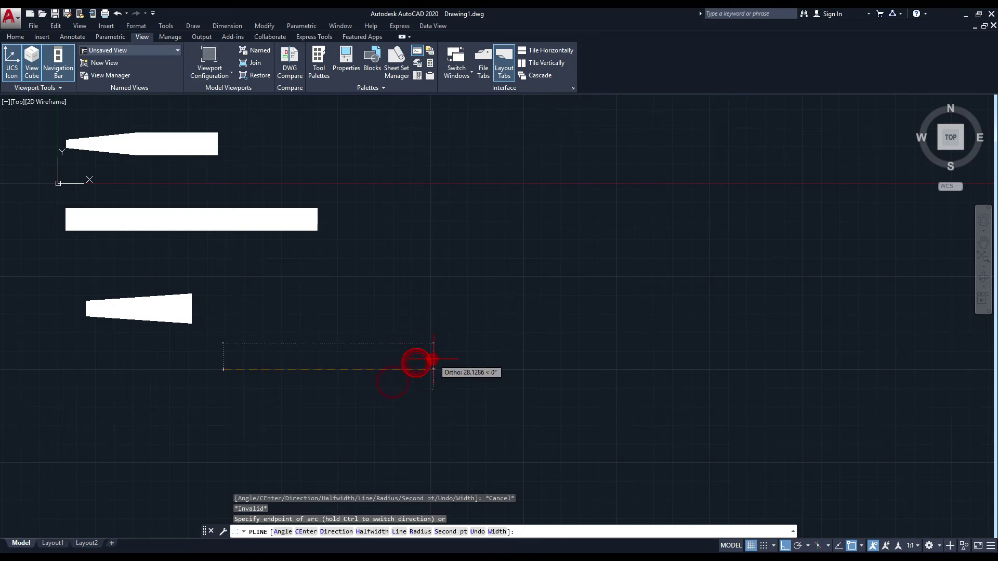
right_click(447, 308)
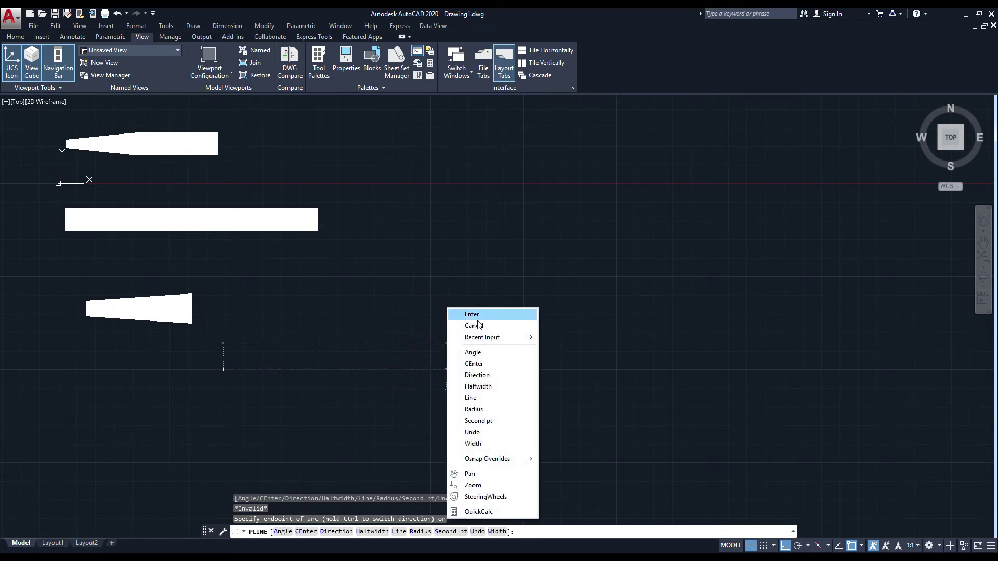
click(474, 325)
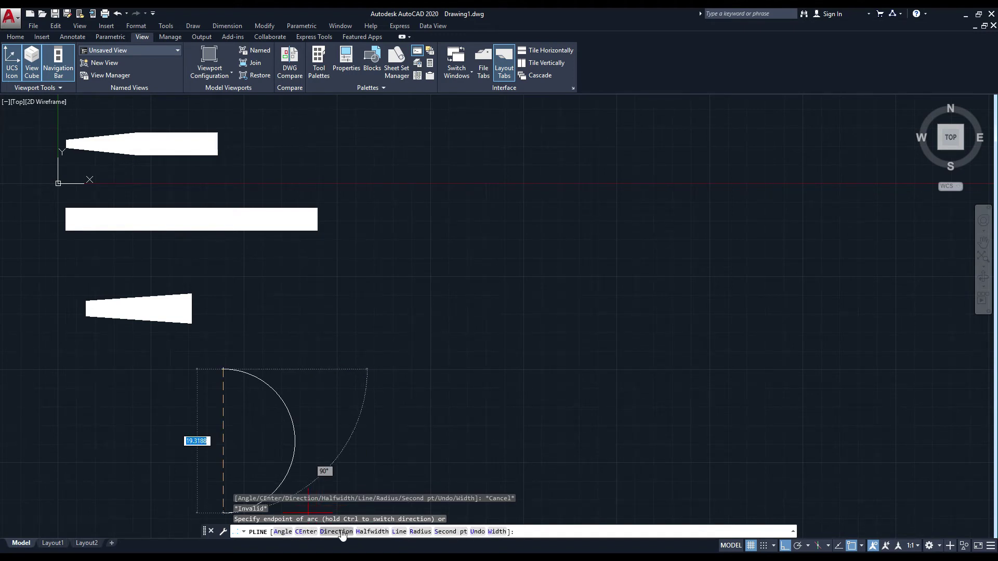
click(283, 532)
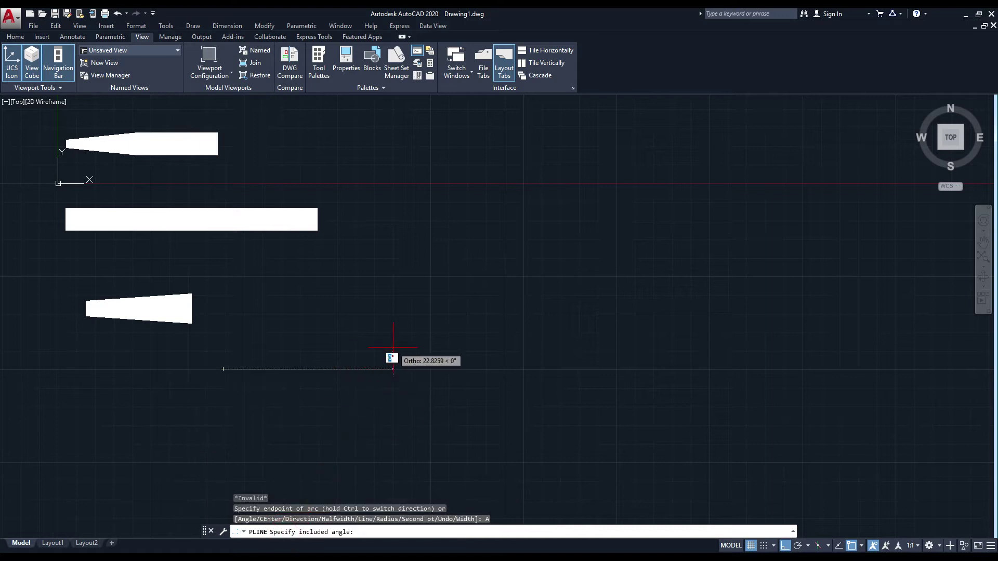
click(415, 355)
click(405, 441)
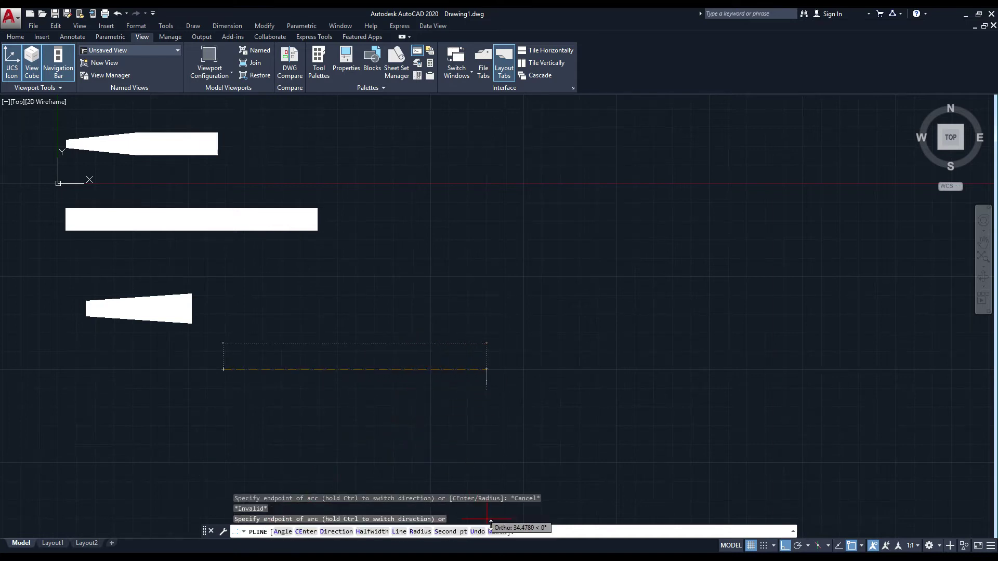
click(496, 531)
click(408, 324)
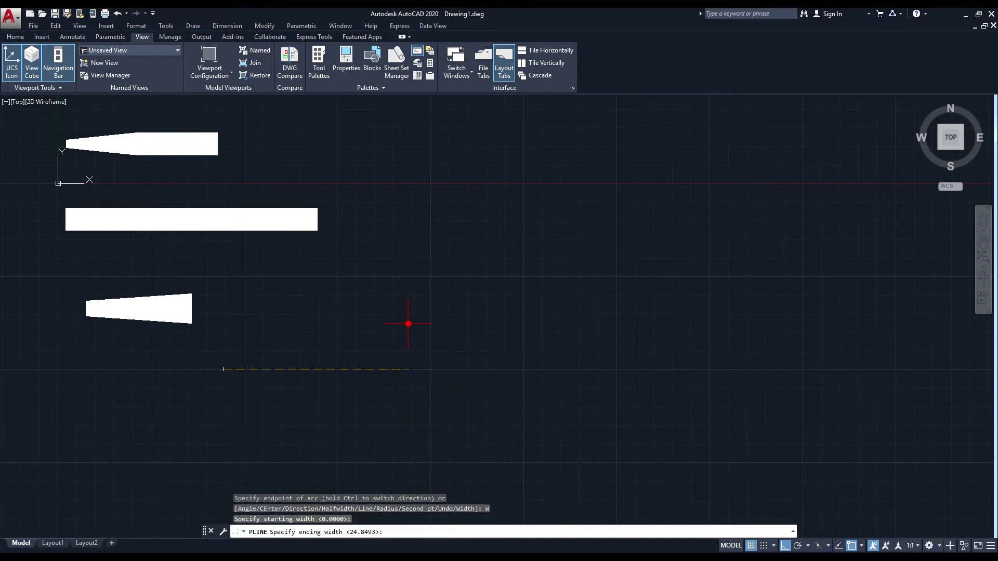
click(428, 369)
right_click(428, 369)
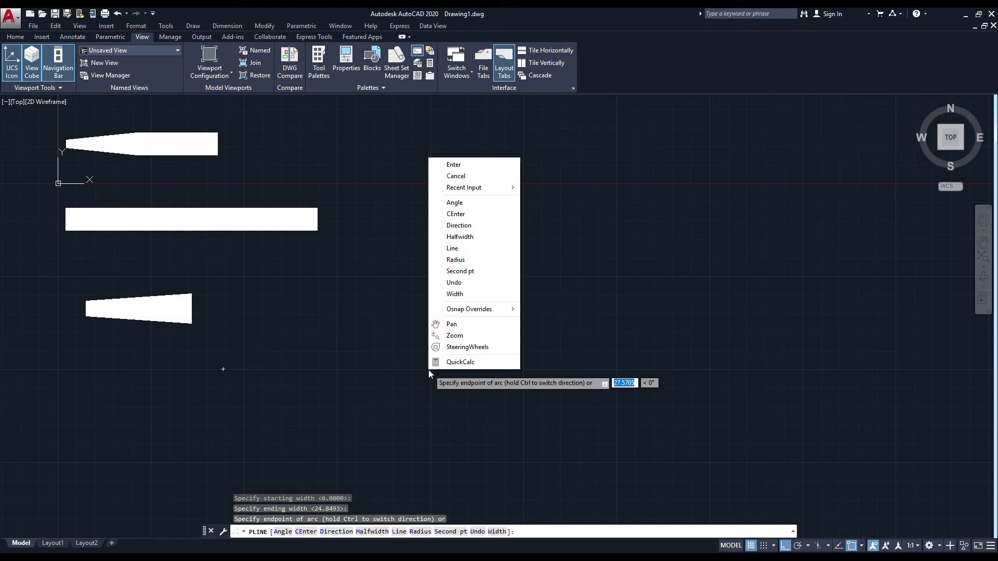
click(451, 177)
Begin a polyline with starting and ending widths of 0 and place its horizontal segment below and beyond the half-width taper
middle_drag(366, 360, 339, 342)
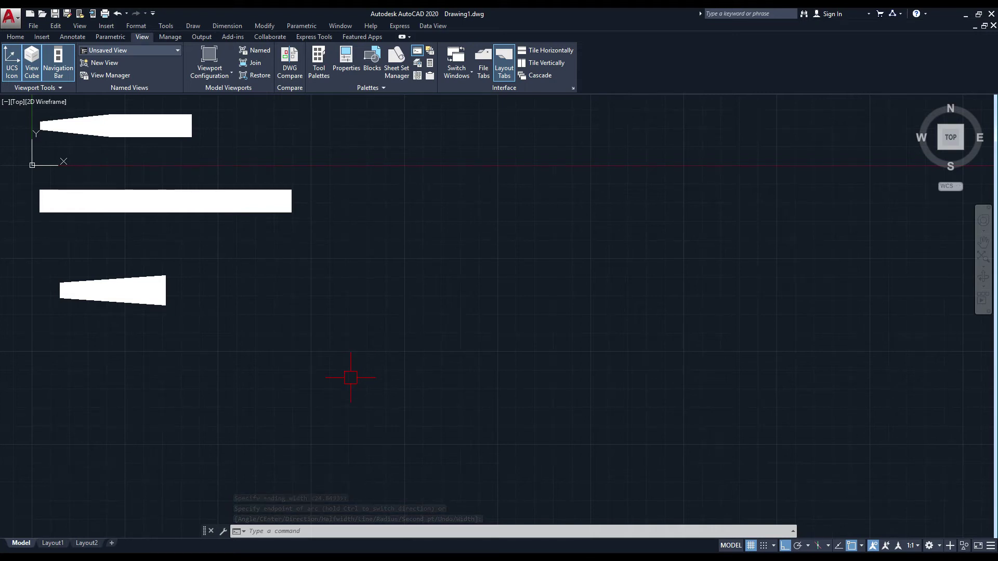
text(pl)
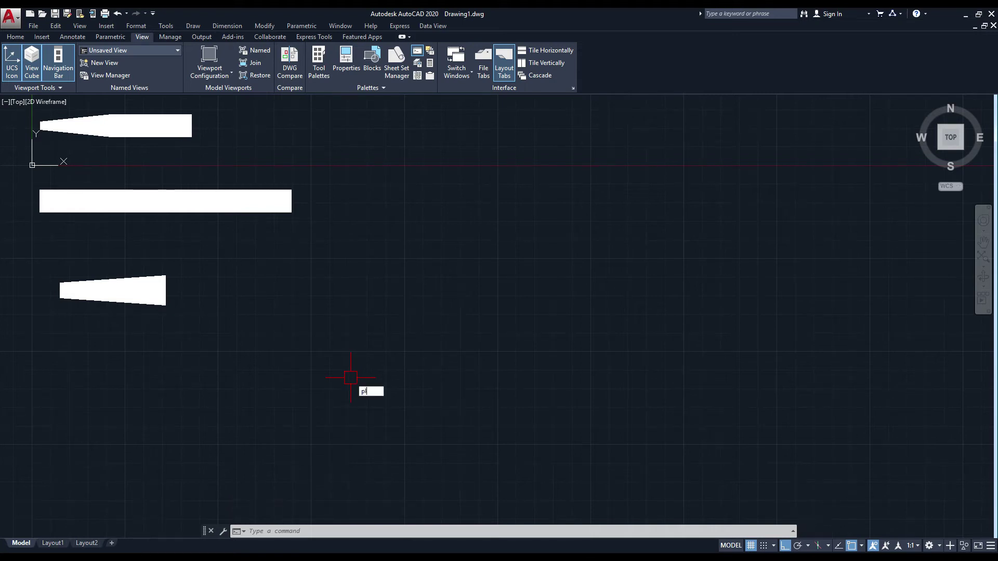
key(Return)
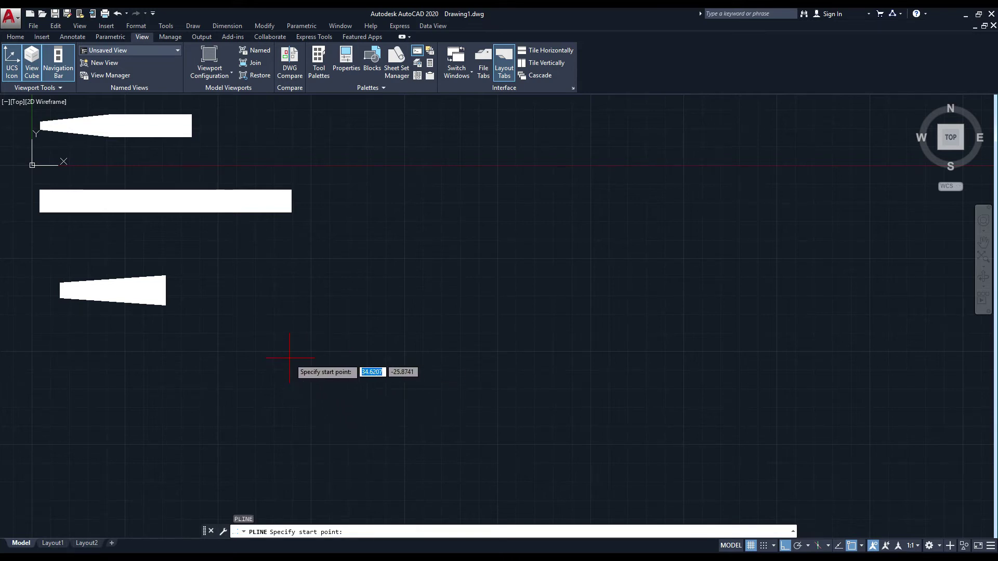
click(307, 359)
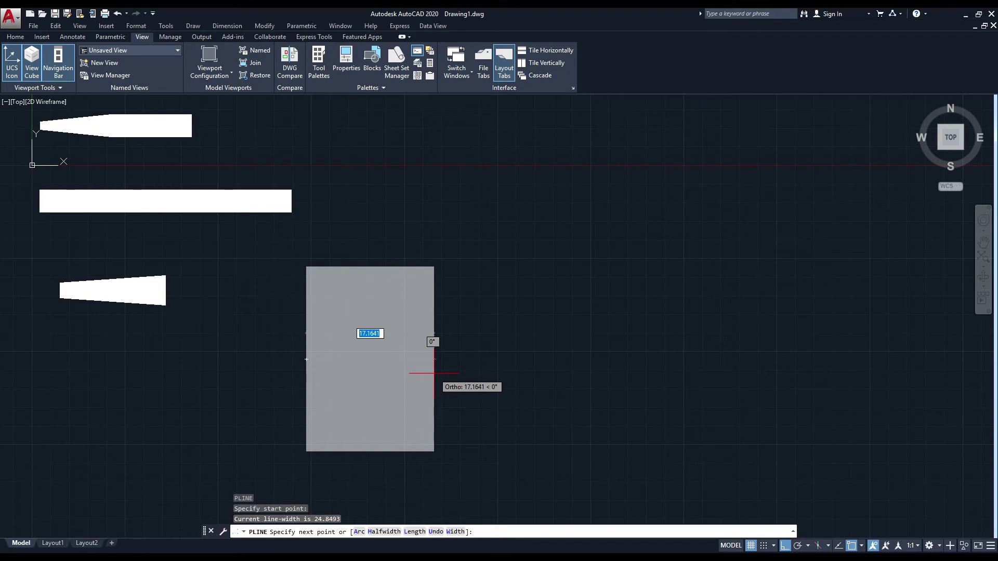
text(w)
key(Return)
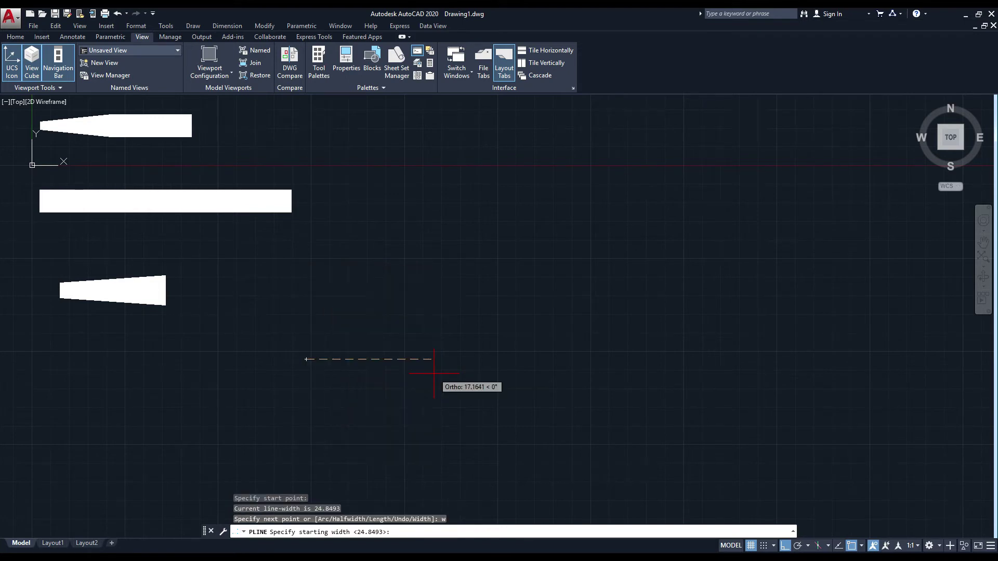
text(0)
key(Return)
text(0)
key(Return)
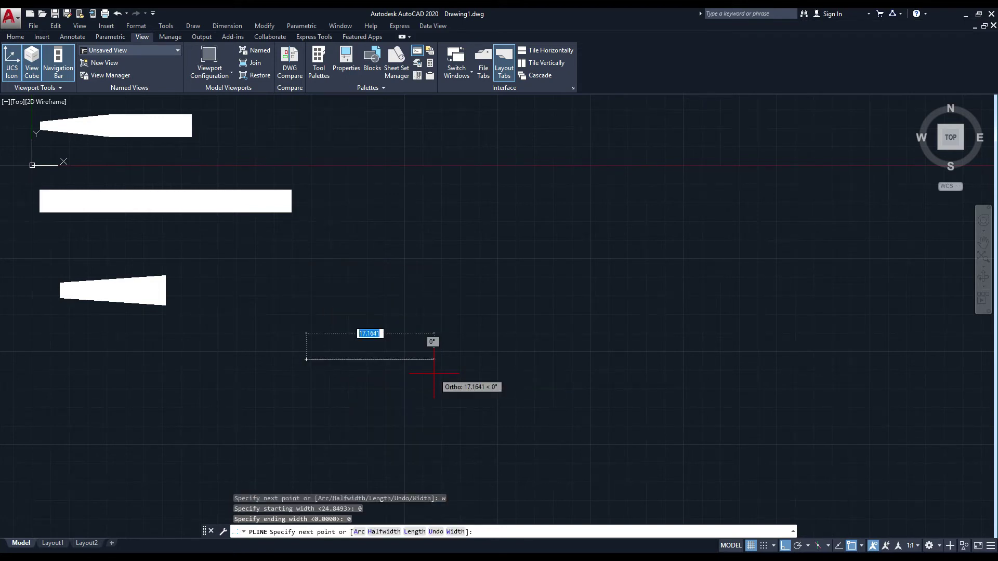
click(516, 360)
Continue the zero-width polyline from its horizontal segment with a chain of arc segments forming an S-shaped wave, with Ortho off
middle_drag(428, 375, 393, 353)
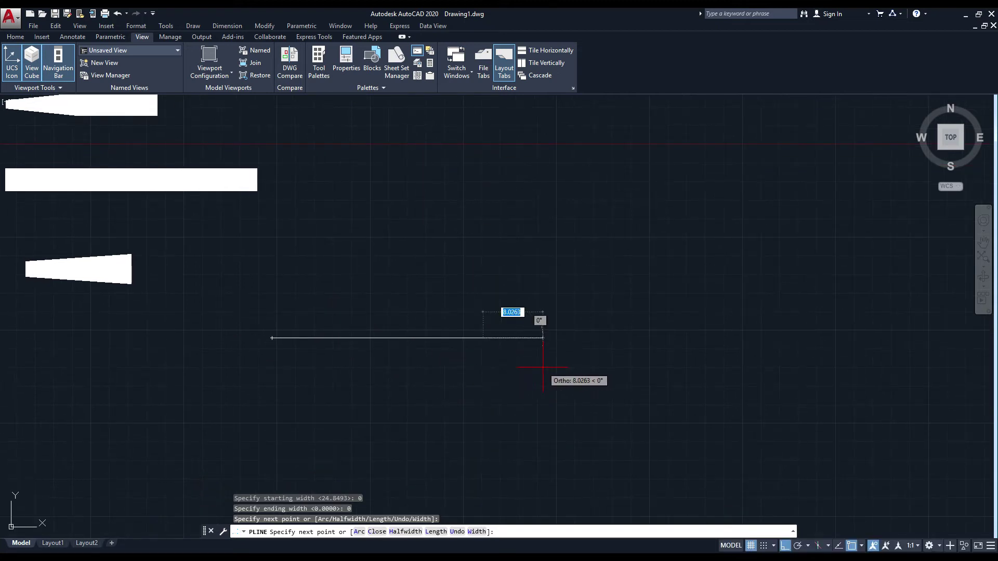
text(a)
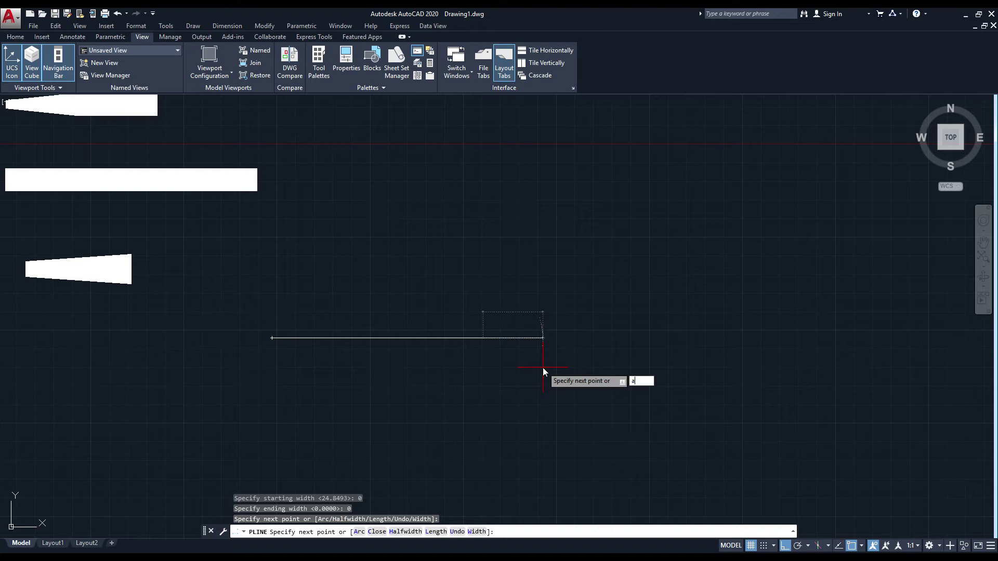
key(Return)
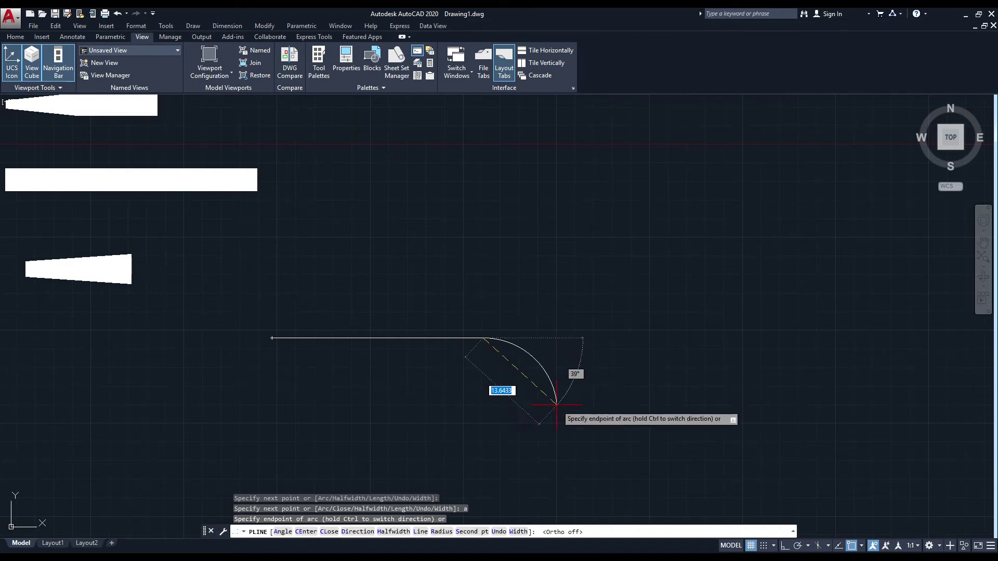
key(F8)
click(646, 427)
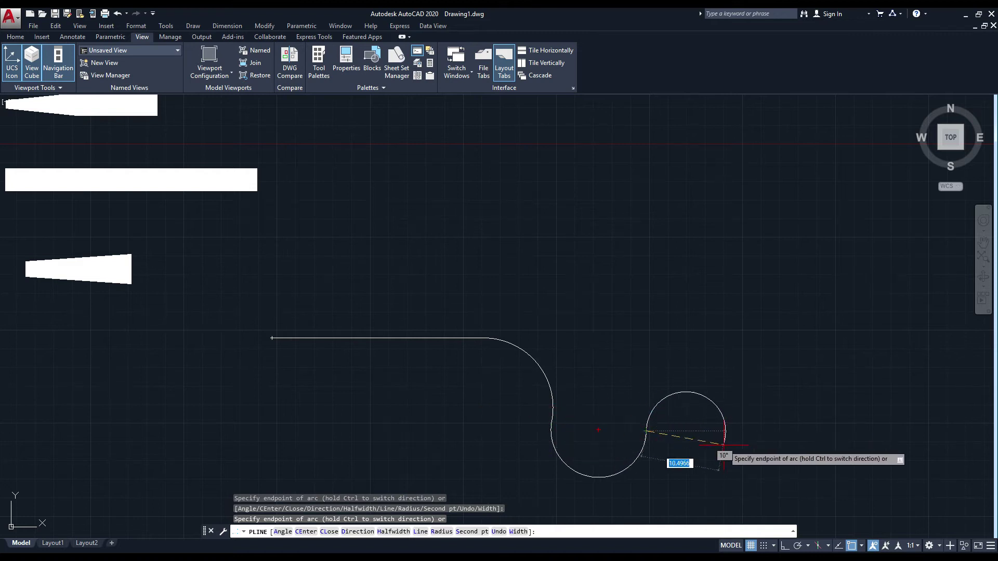
middle_drag(724, 445, 693, 430)
click(693, 429)
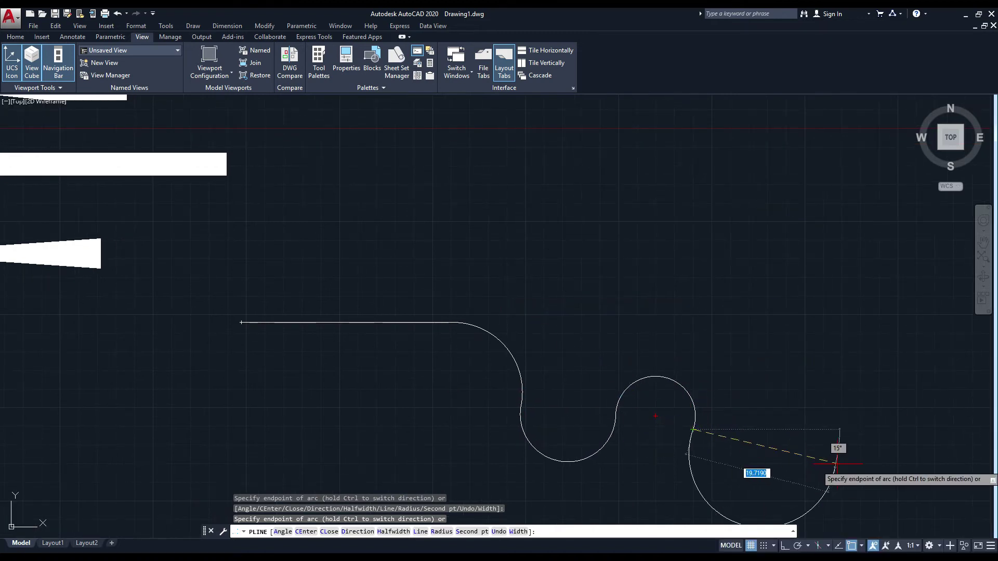
click(744, 465)
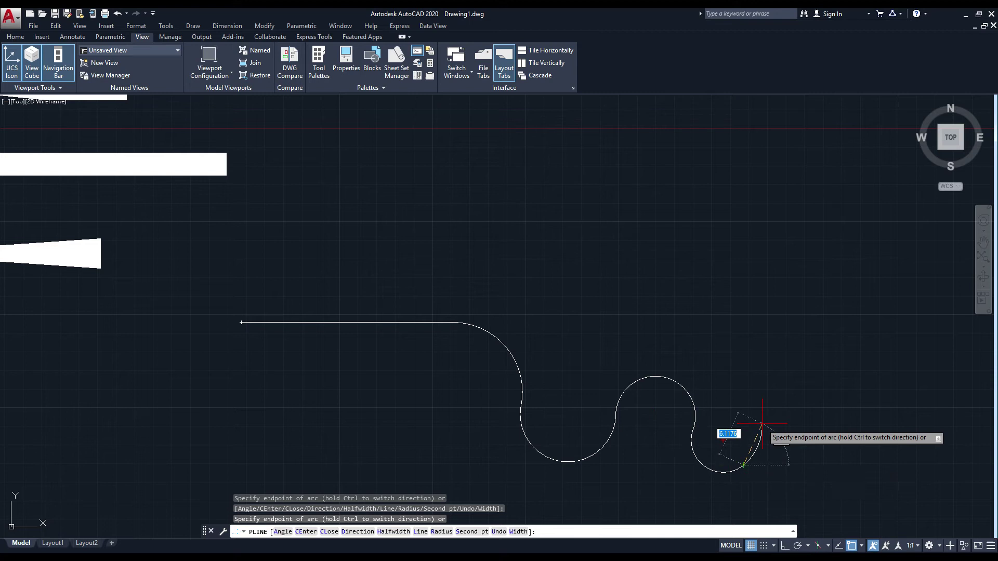
middle_drag(762, 424, 754, 421)
key(Escape)
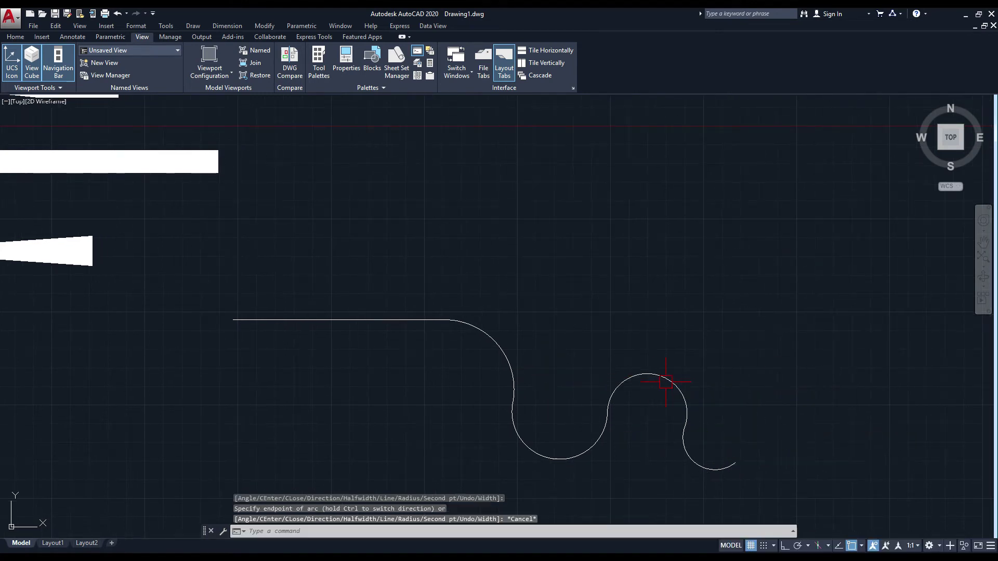
Start another polyline beyond the wavy one and add a segment of length 10 with the Length option, with Ortho on
mouse_move(553, 314)
middle_down()
mouse_move(334, 259)
mouse_move(319, 296)
middle_up()
scroll(289, 239, down, 4)
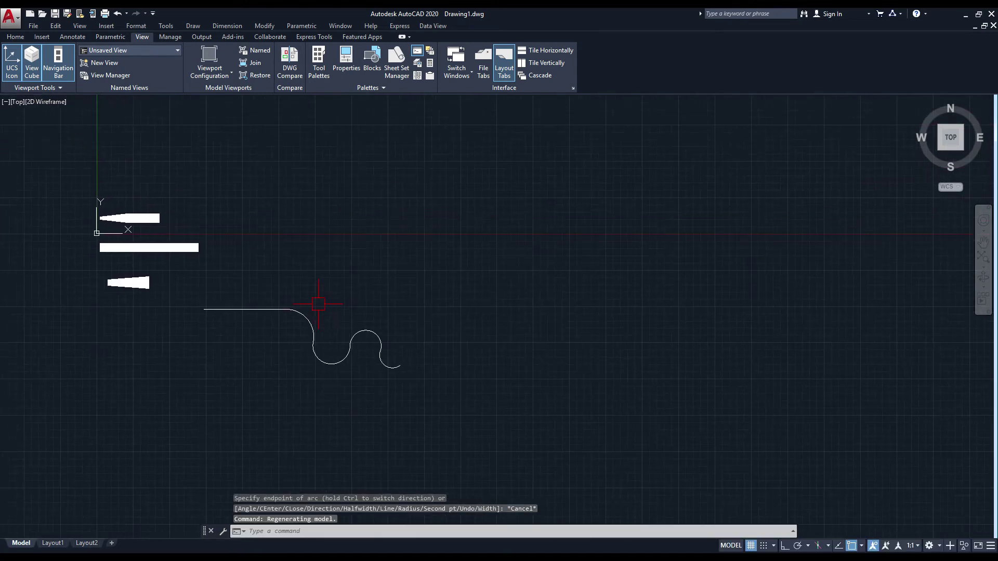
text(pl)
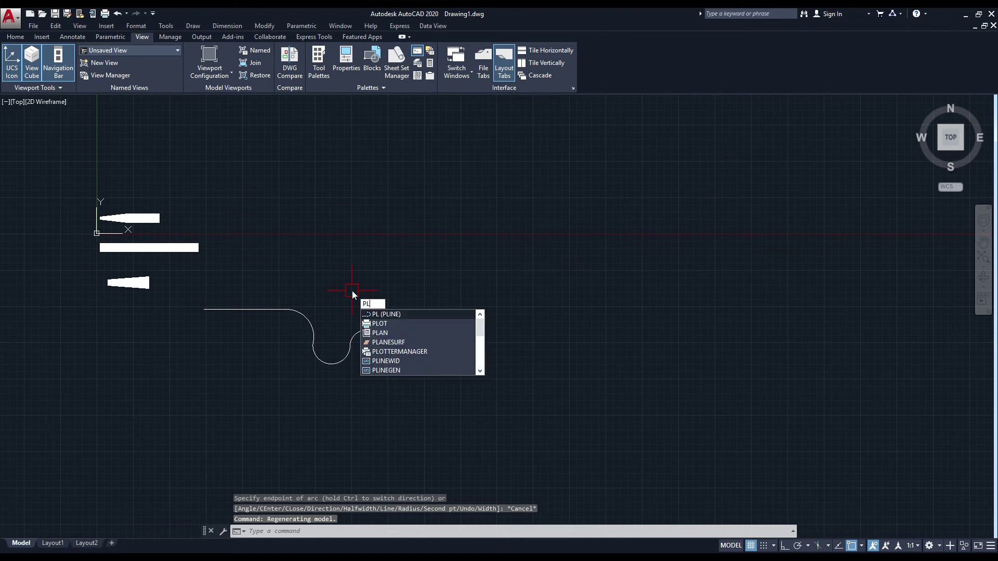
key(Return)
click(468, 315)
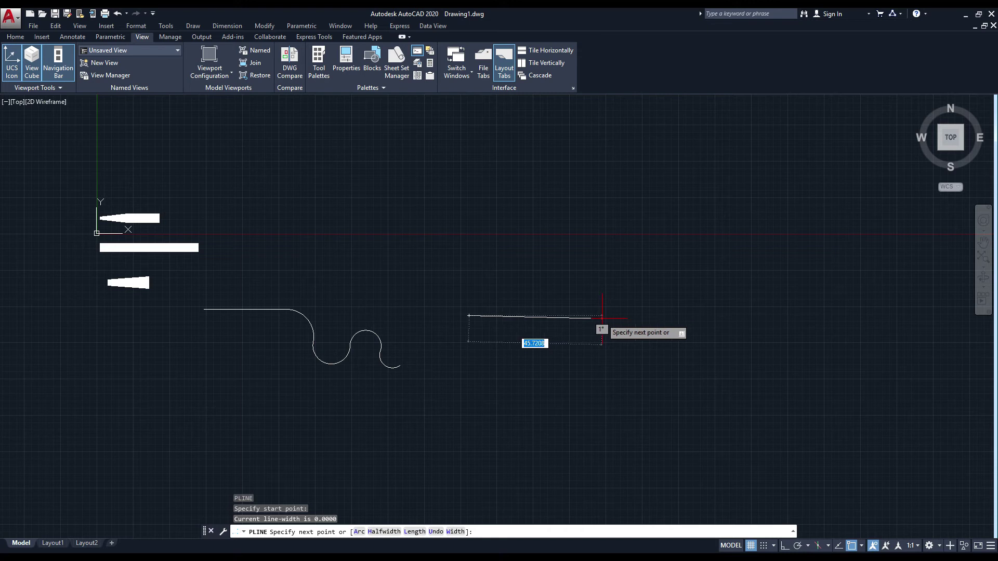
text(l)
key(Return)
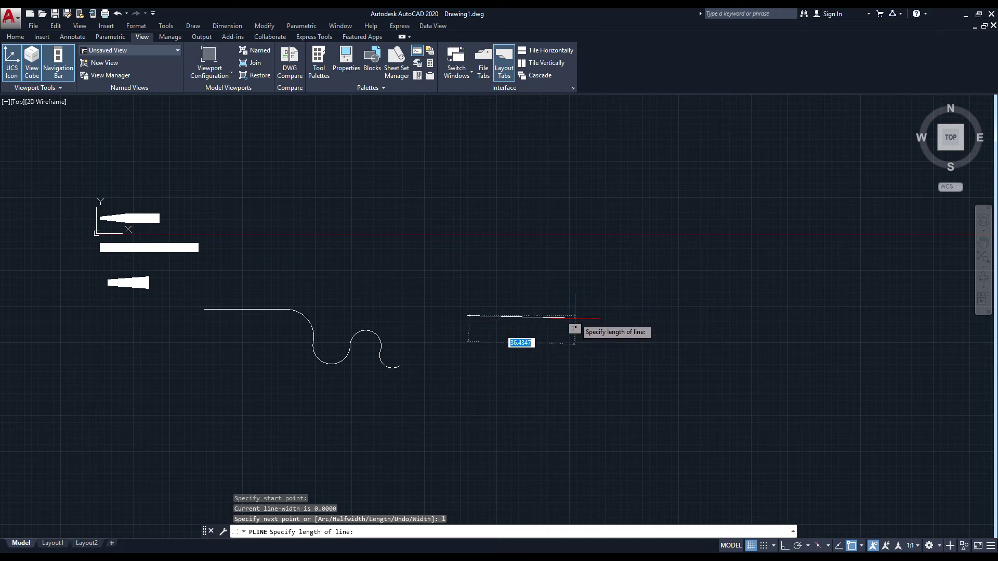
key(F8)
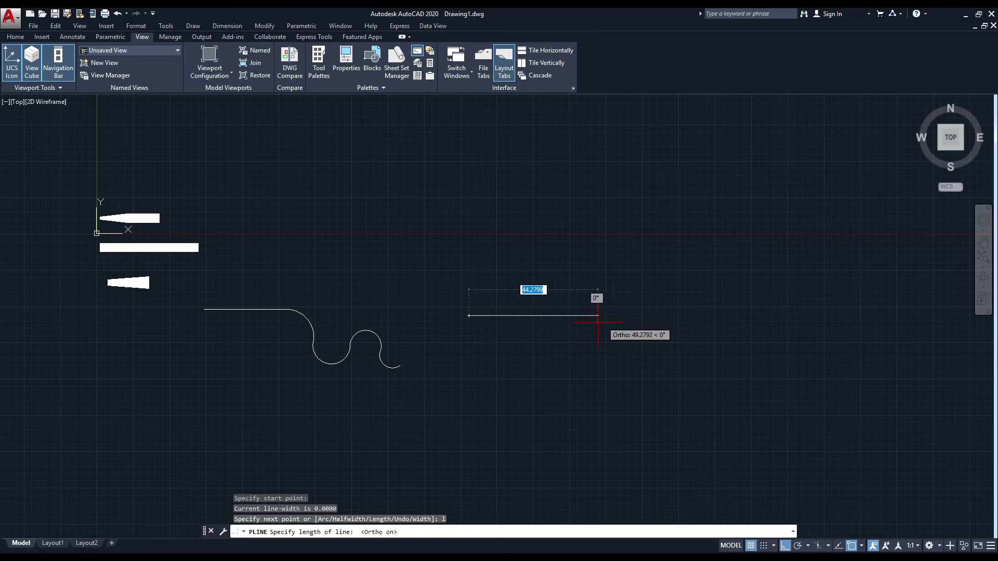
text(10)
key(Return)
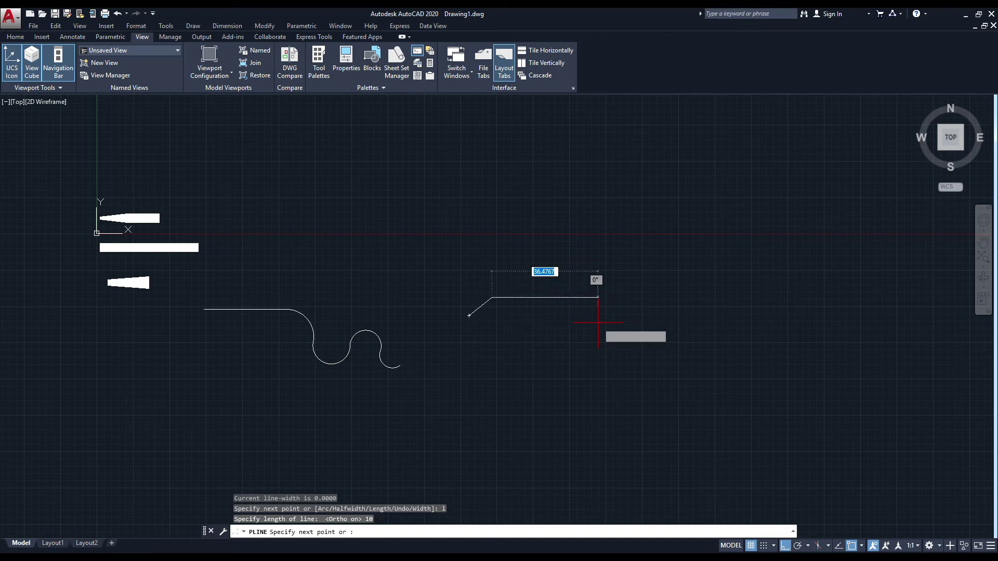
scroll(468, 324, up, 2)
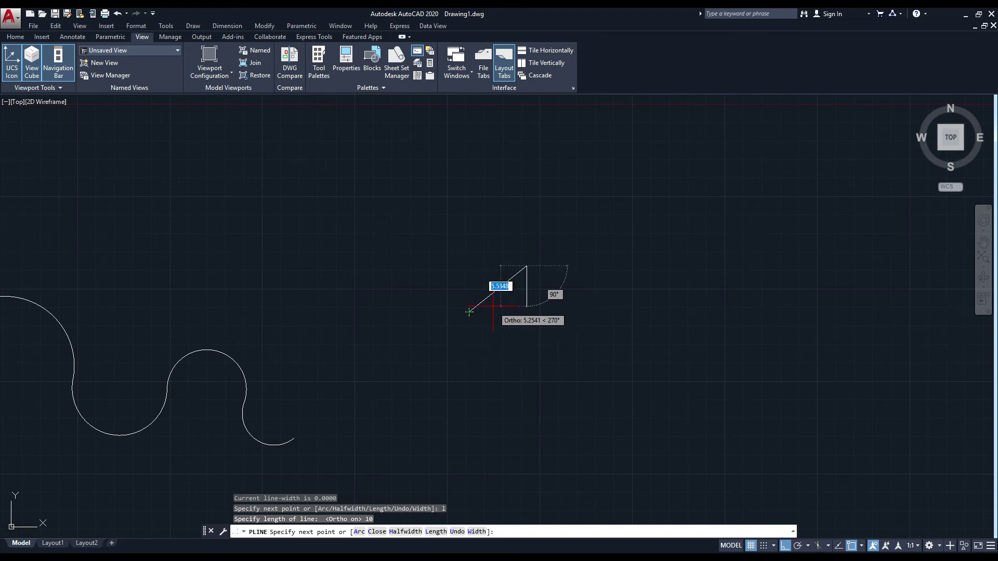
scroll(528, 270, up, 2)
middle_drag(548, 281, 438, 283)
scroll(438, 283, down, 2)
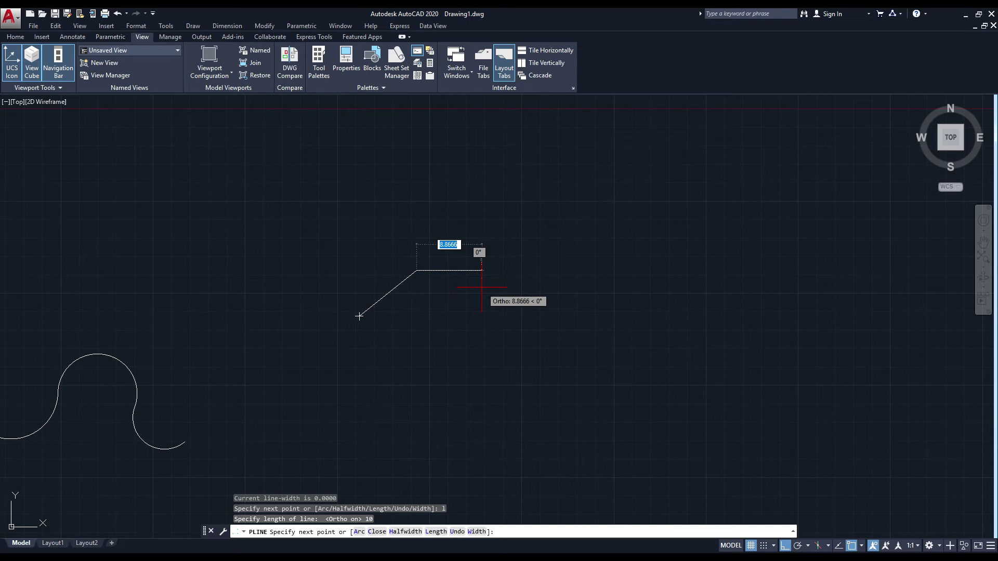
Undo the polyline's length-10 segment with the Undo option and cancel the command
text(u)
key(Return)
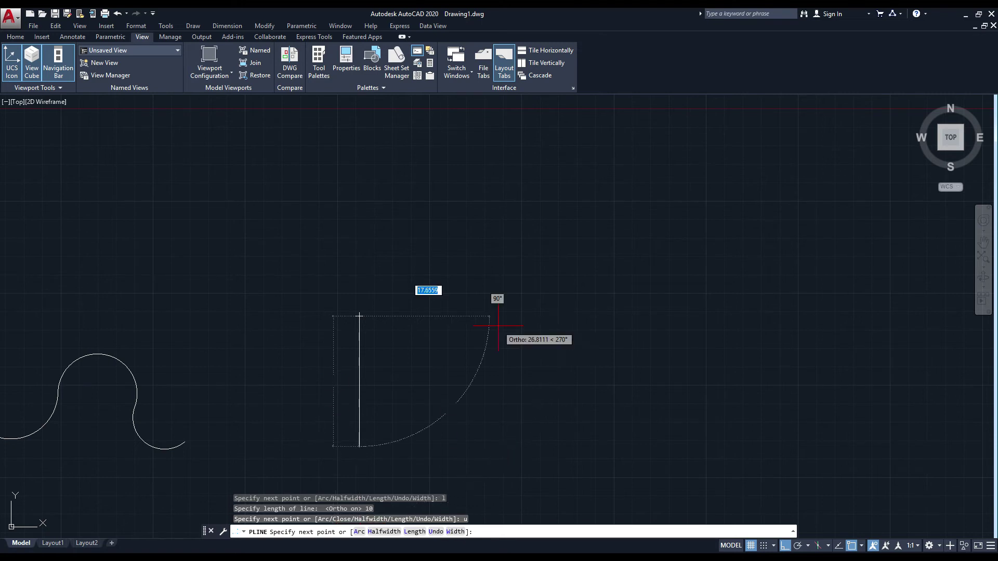
key(Escape)
Erase all the demonstration polylines from the drawing
scroll(375, 276, down, 2)
scroll(401, 271, down, 2)
middle_drag(383, 245, 412, 296)
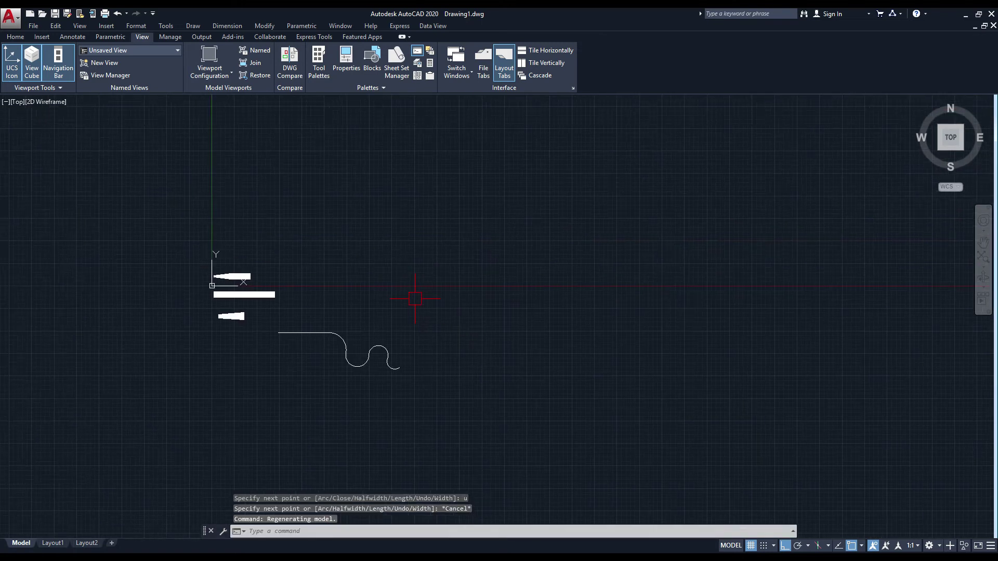
click(534, 216)
click(193, 400)
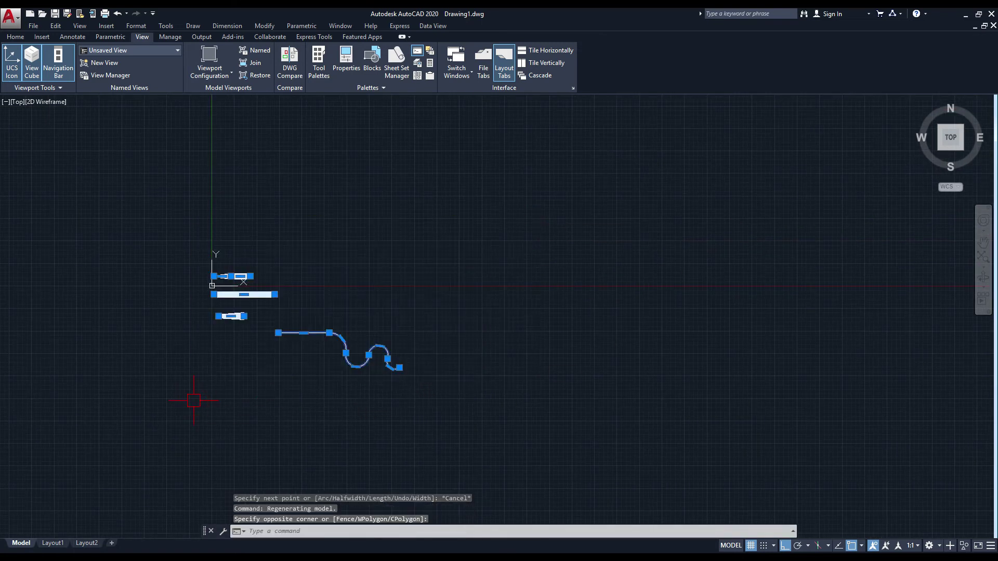
key(Delete)
Draw an irregular closed nine-sided outline with the Line command, with Ortho off
mouse_move(338, 339)
middle_down()
mouse_move(292, 376)
mouse_move(207, 501)
middle_up()
mouse_move(256, 373)
middle_down()
mouse_move(186, 409)
mouse_move(181, 441)
mouse_move(181, 410)
middle_up()
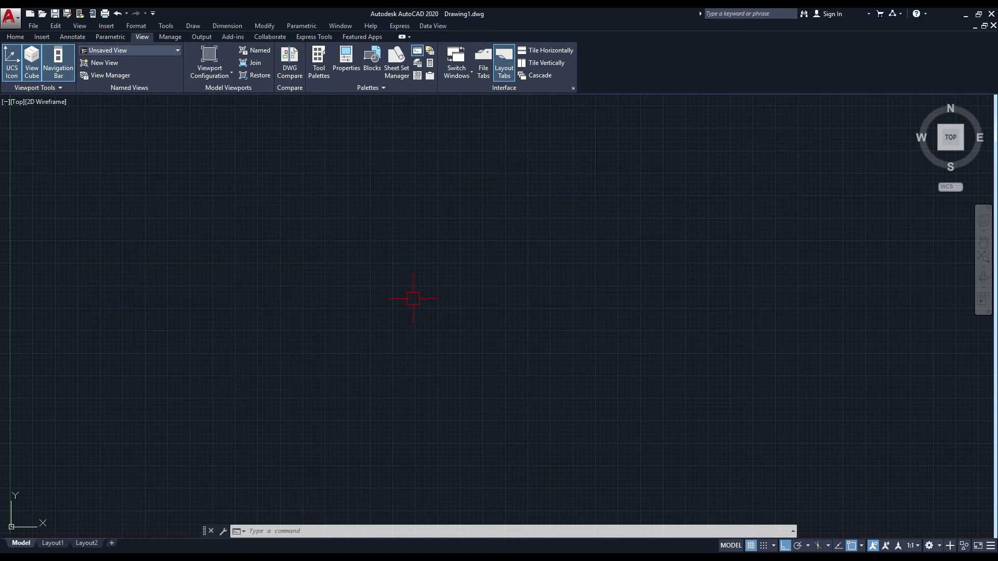
scroll(383, 291, up, 2)
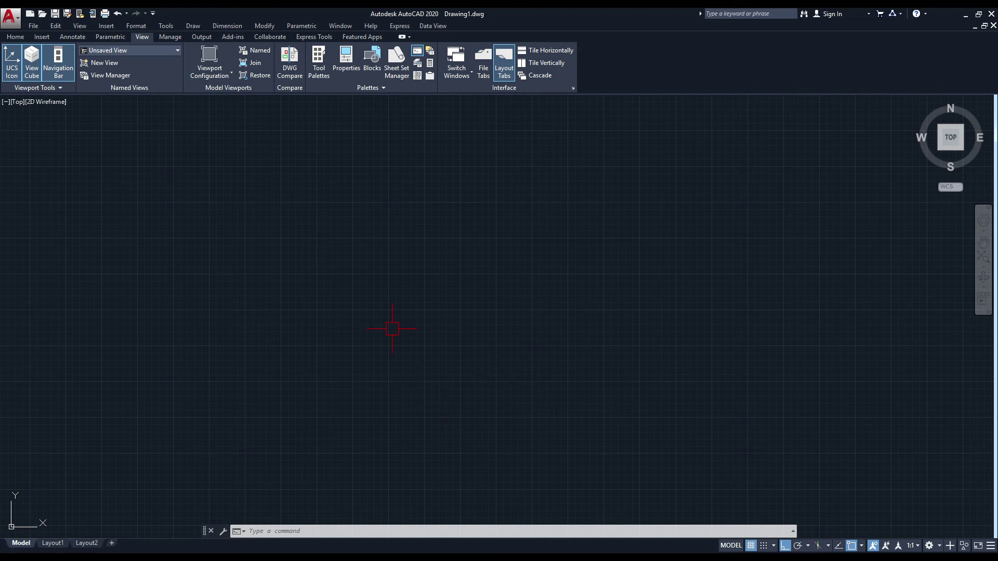
key(Escape)
text(line)
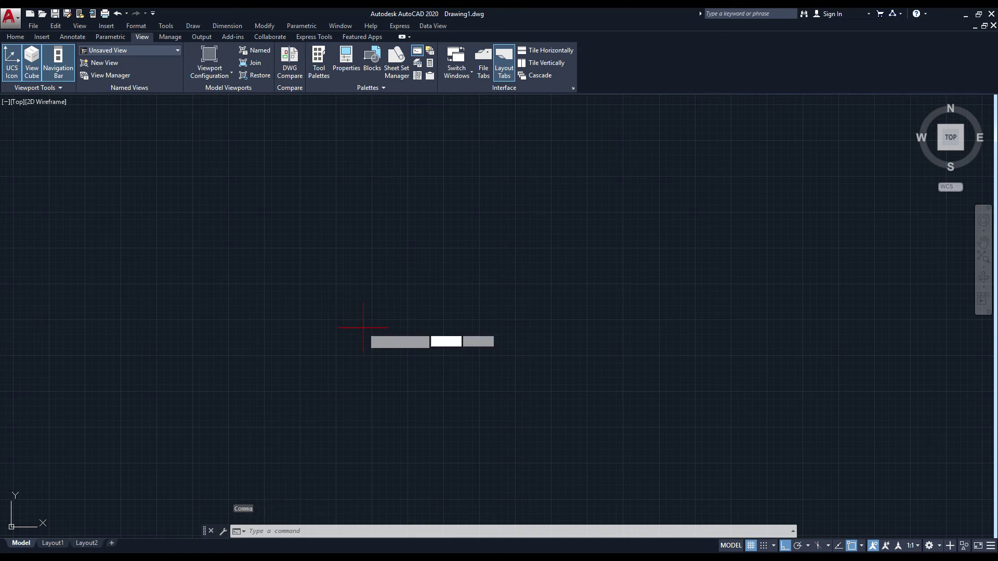
key(Return)
click(206, 340)
key(F8)
click(362, 248)
click(457, 331)
click(738, 257)
click(810, 379)
click(628, 446)
click(460, 408)
click(354, 431)
click(224, 405)
click(206, 341)
key(Escape)
scroll(323, 305, down, 4)
scroll(263, 331, up, 2)
key(Escape)
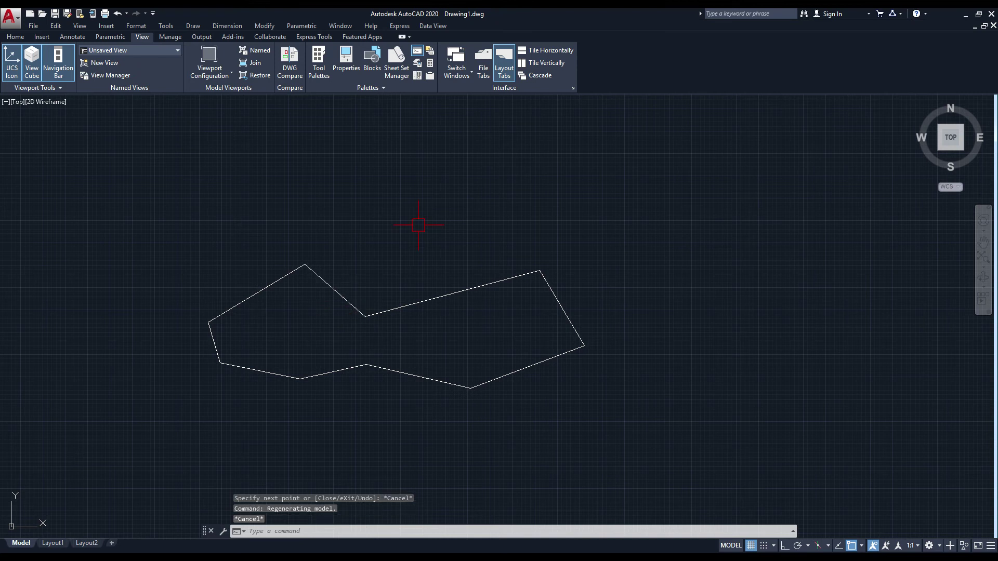
Move the short line sloping down from the outline's upper-left peak up and away from the shape
text(m)
key(Return)
click(335, 290)
key(Return)
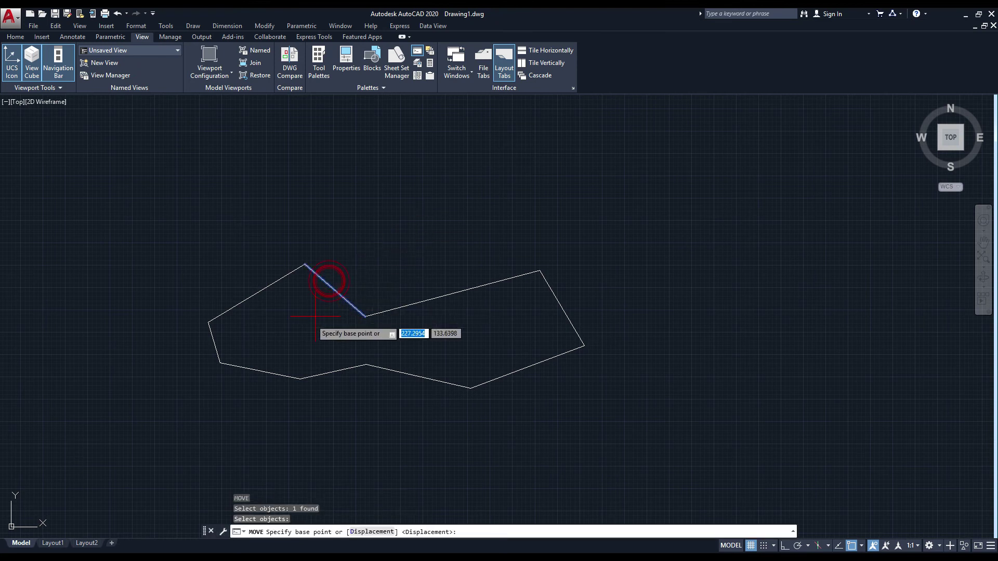
click(300, 329)
click(381, 245)
Move the line at the outline's lower-right side down and away from the shape
middle_drag(448, 283, 383, 215)
key(Return)
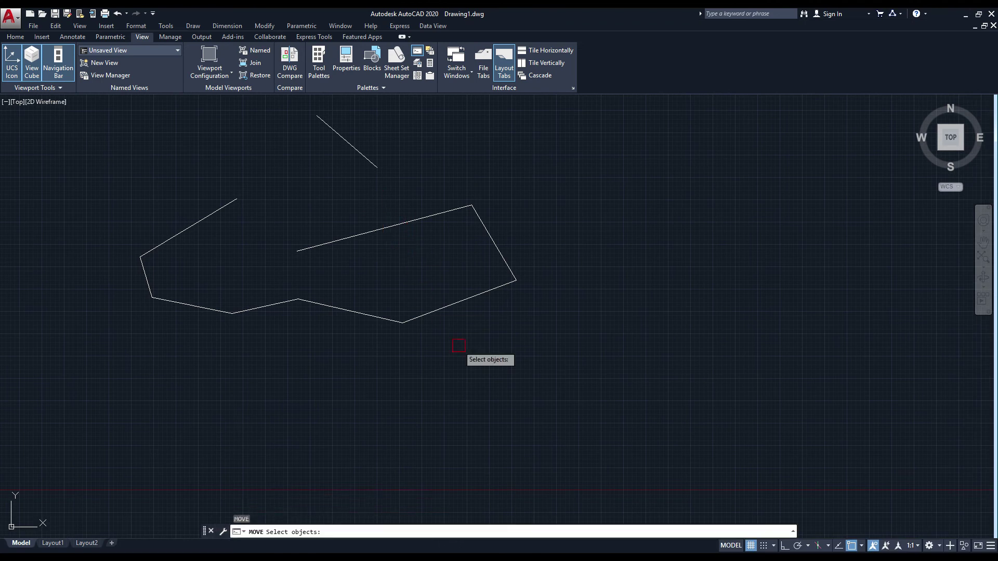
click(455, 307)
key(Return)
click(486, 337)
click(503, 404)
key(Escape)
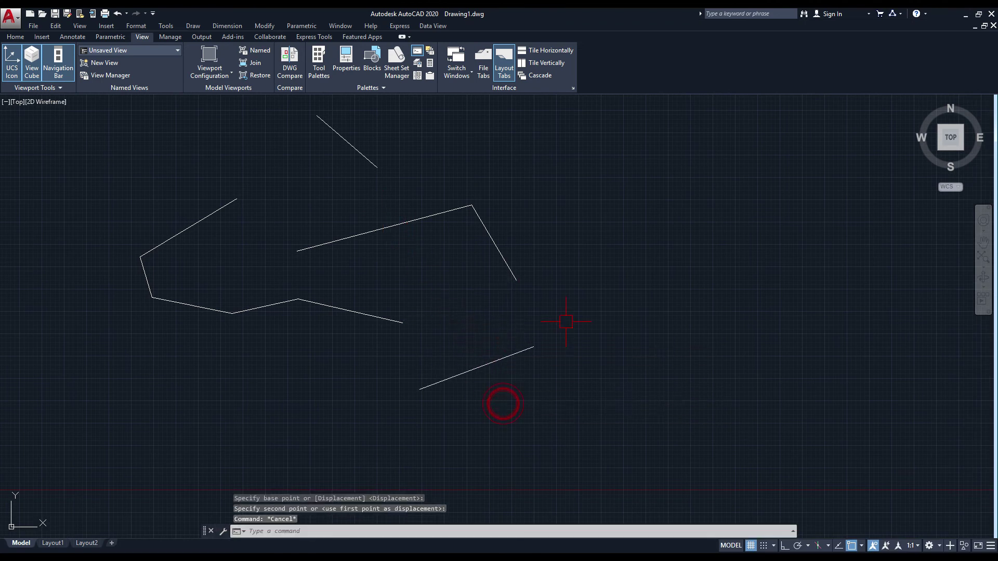
Move the steep line at the outline's right end up and to the right, away from the shape
key(Return)
click(501, 252)
key(Return)
click(552, 254)
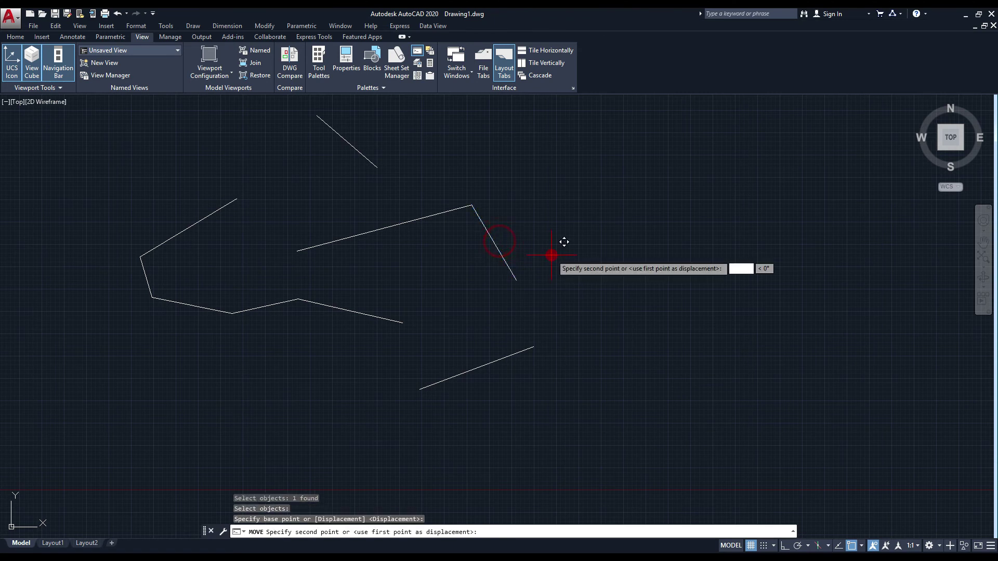
click(631, 213)
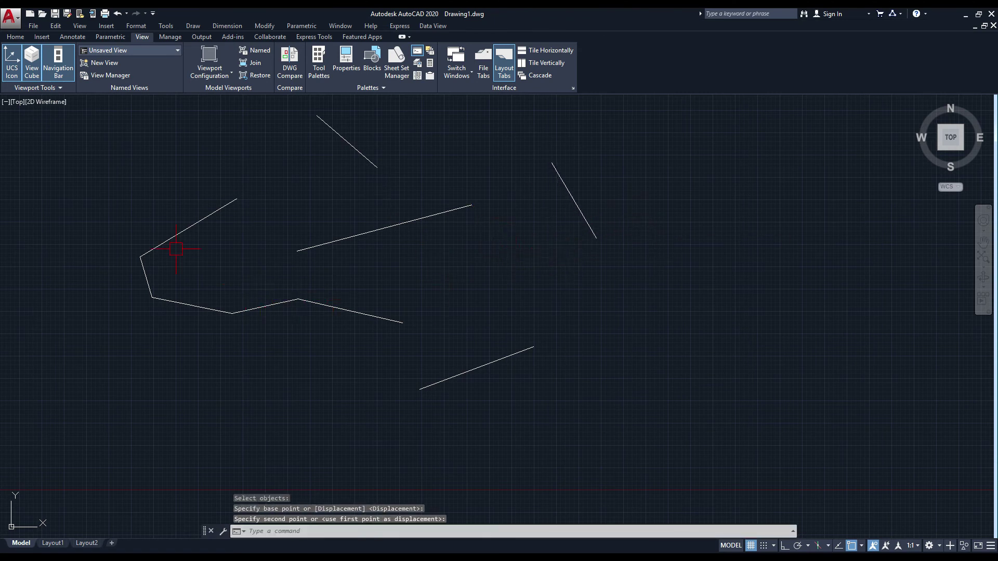
scroll(364, 277, down, 2)
middle_drag(489, 331, 432, 267)
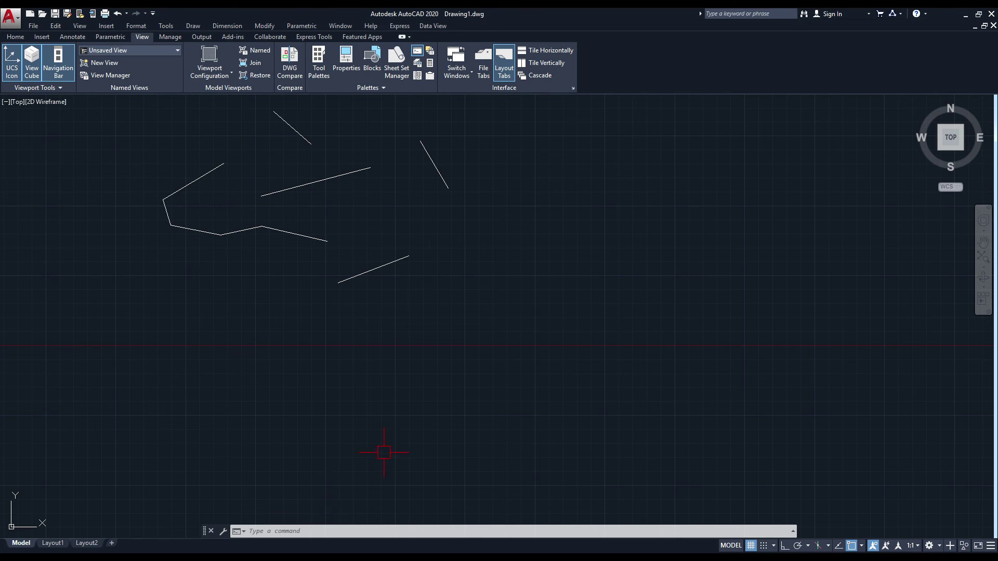
scroll(399, 326, down, 2)
middle_drag(399, 326, 394, 372)
scroll(334, 328, up, 2)
middle_drag(355, 297, 364, 328)
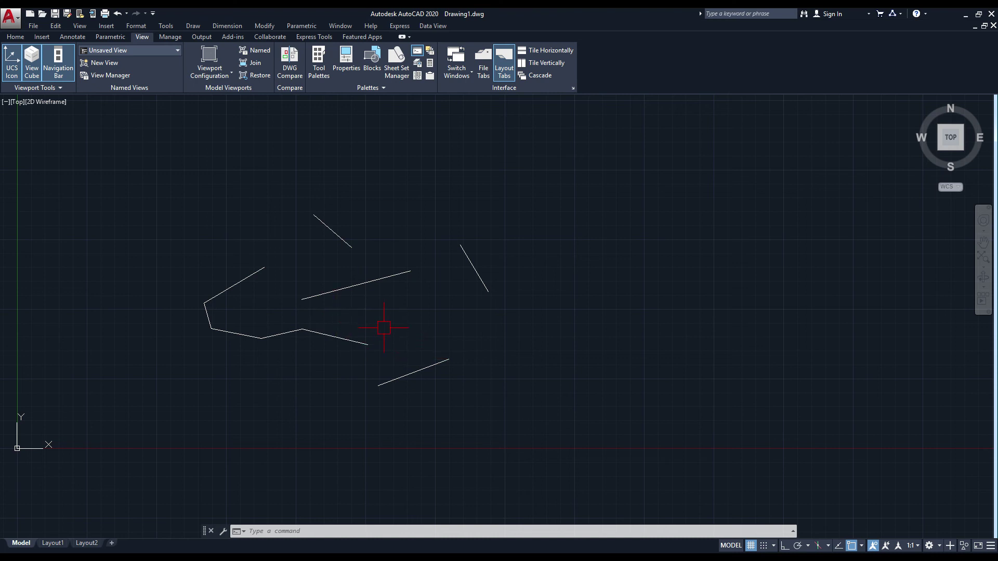
middle_drag(364, 306, 381, 287)
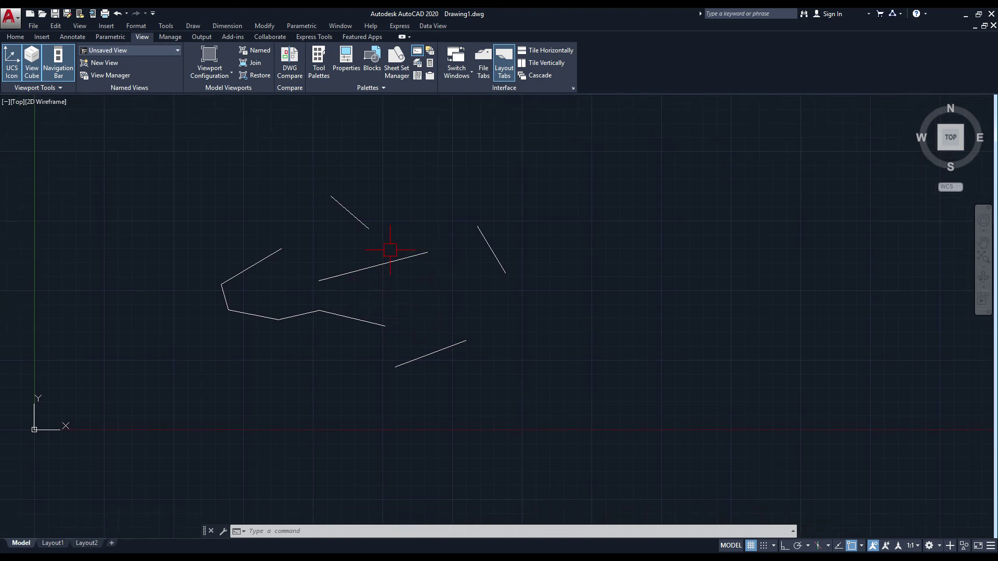
Draw a large closed six-segment outline with the Polyline command below and to the right of the separated lines
scroll(351, 280, down, 1)
middle_drag(379, 301, 305, 248)
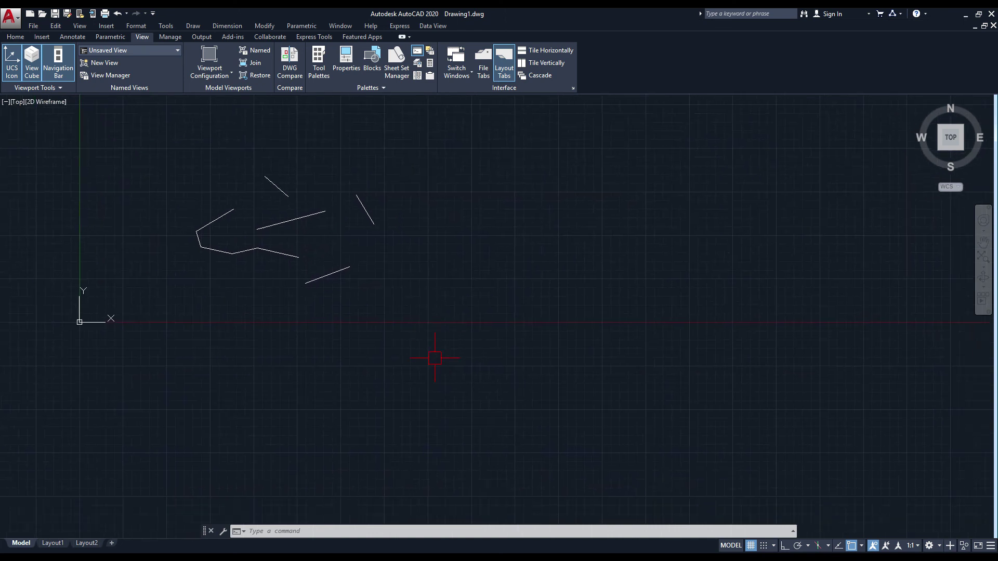
middle_drag(419, 367, 387, 340)
key(Escape)
text(pl)
key(Return)
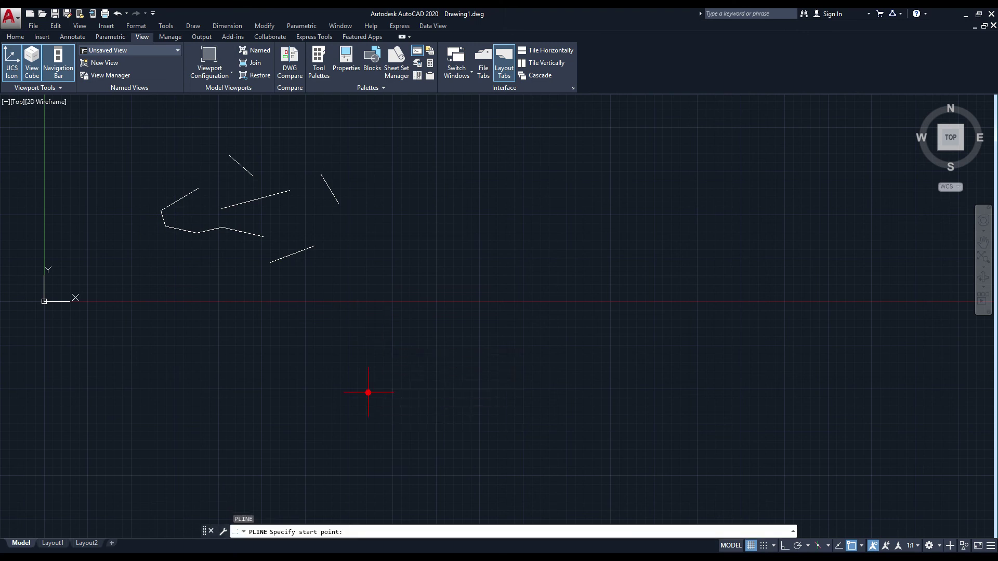
click(369, 392)
click(515, 255)
click(682, 365)
click(694, 460)
click(467, 456)
click(291, 458)
click(370, 391)
key(Escape)
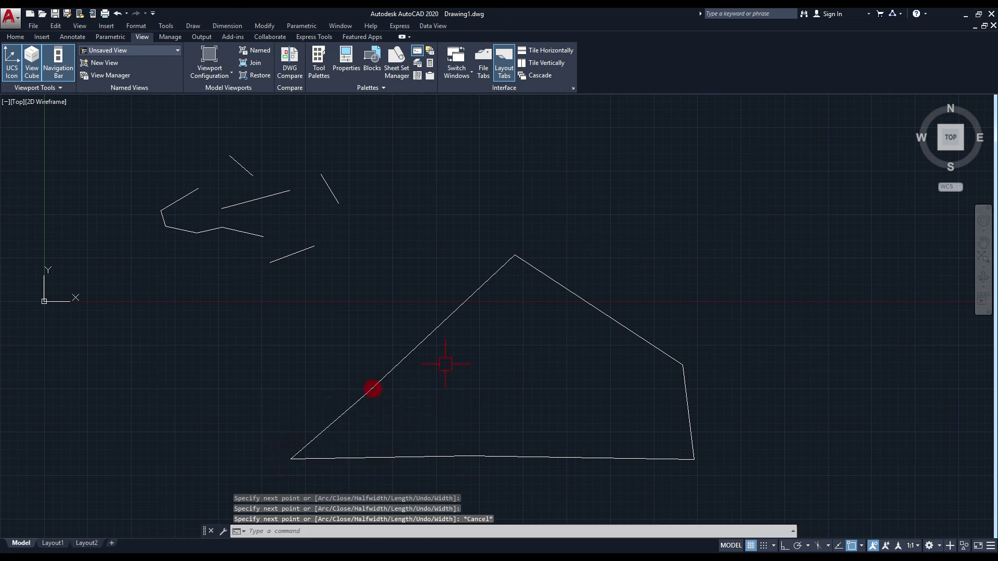
Move the large closed polyline as one object up and to the right, away from the separated lines
scroll(446, 364, down, 4)
click(519, 298)
key(Escape)
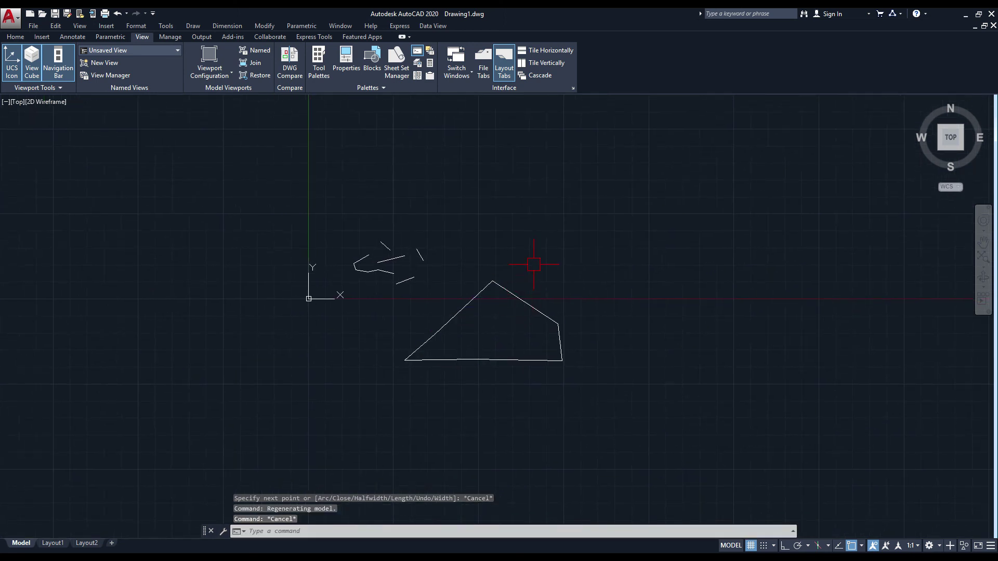
text(m)
key(Return)
click(528, 303)
key(Return)
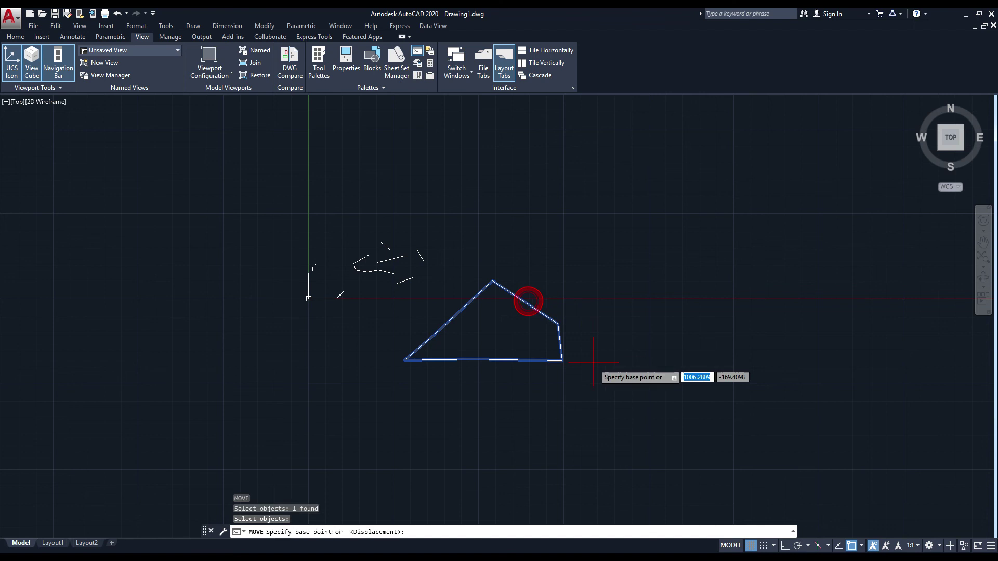
click(580, 413)
click(710, 292)
key(Escape)
Examine the large closed polyline as a single object and compare it with the separated line segments
middle_drag(566, 291, 459, 372)
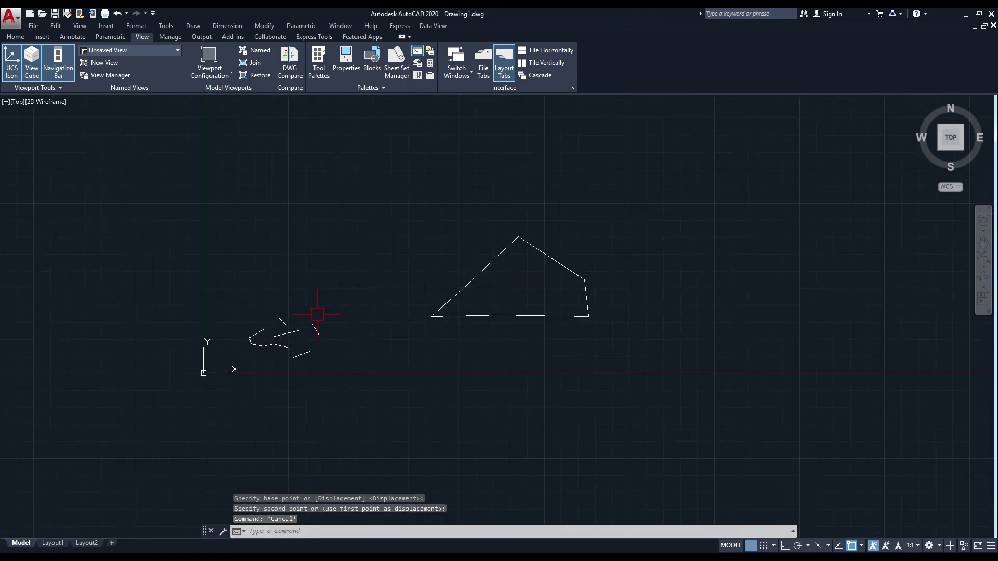
scroll(474, 291, up, 2)
scroll(475, 294, down, 2)
middle_drag(475, 294, 487, 342)
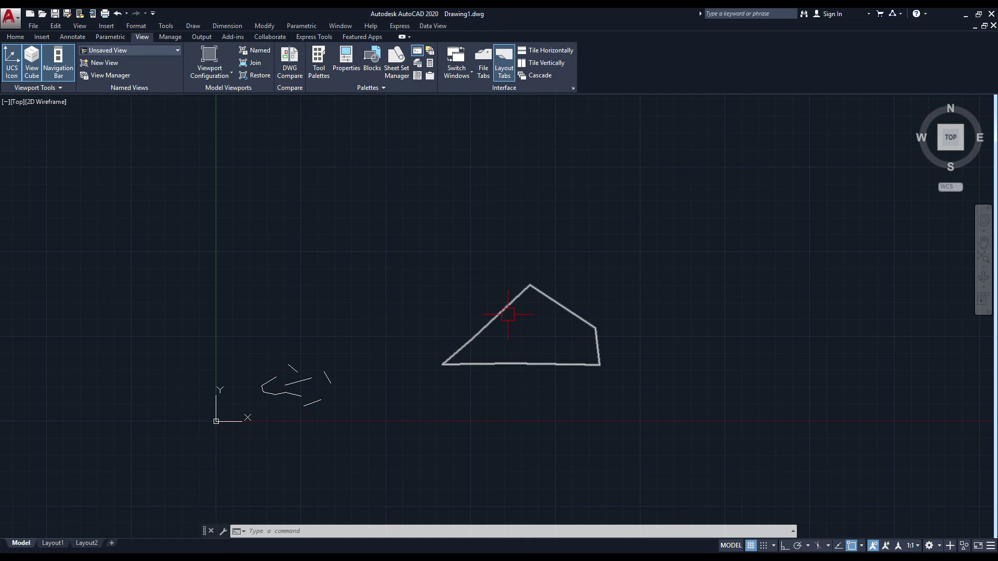
mouse_move(508, 315)
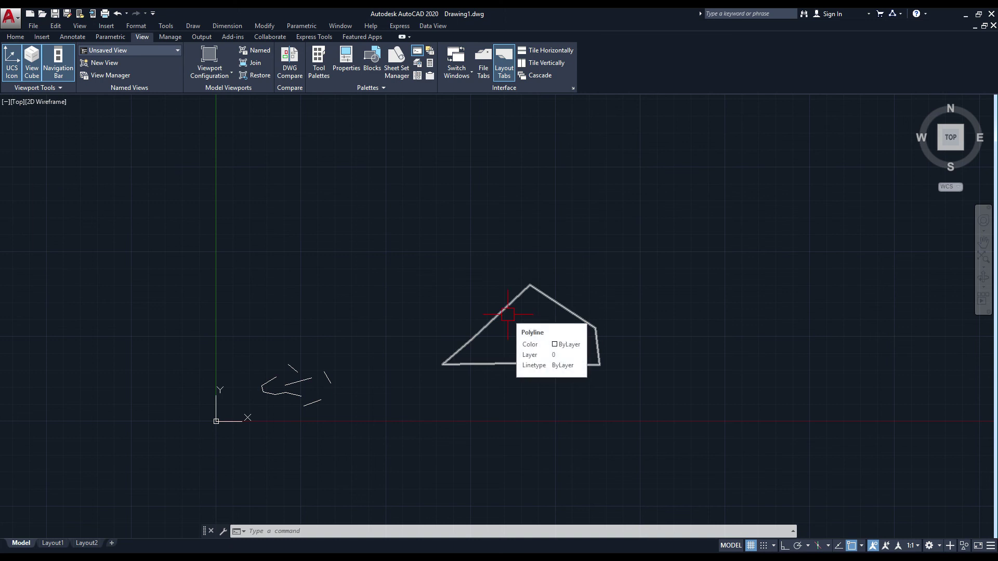
scroll(510, 346, up, 2)
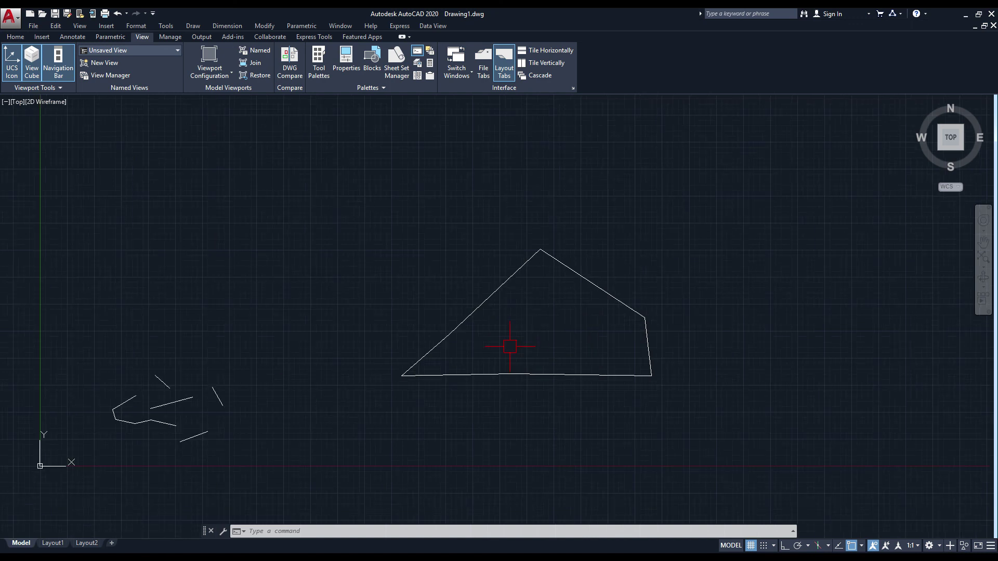
middle_drag(316, 353, 344, 339)
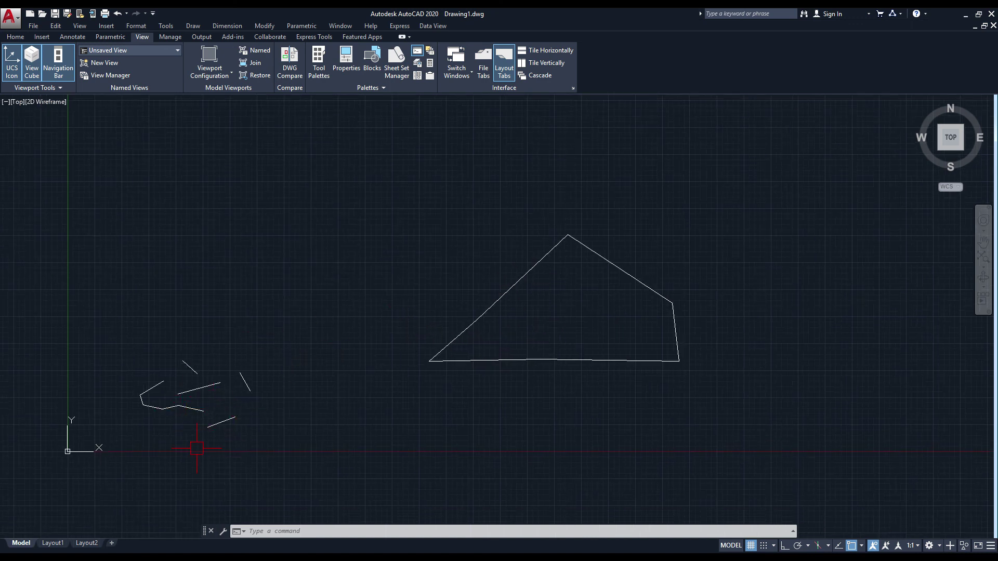
scroll(167, 407, up, 2)
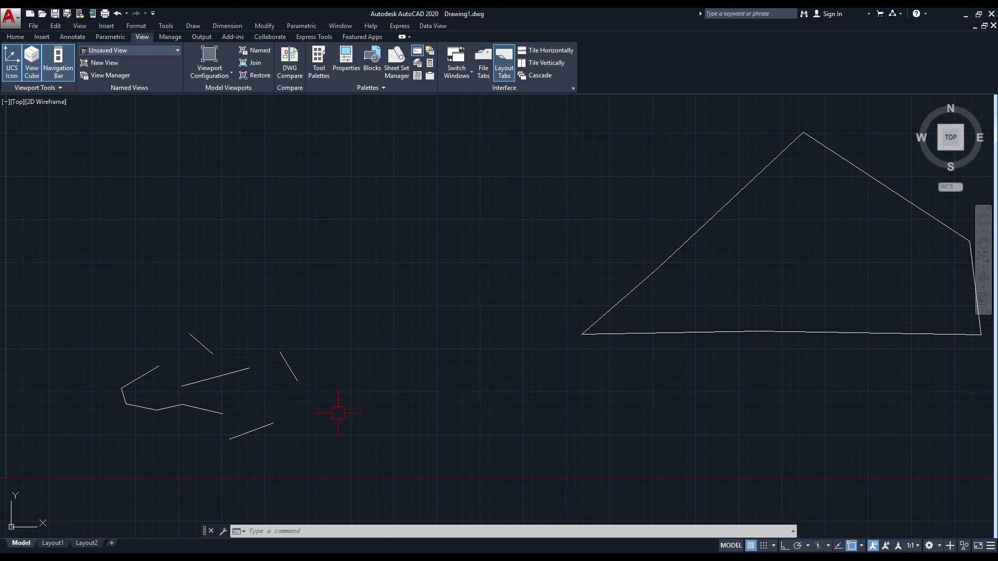
scroll(369, 350, down, 2)
mouse_move(538, 352)
middle_down()
mouse_move(441, 319)
mouse_move(508, 351)
middle_up()
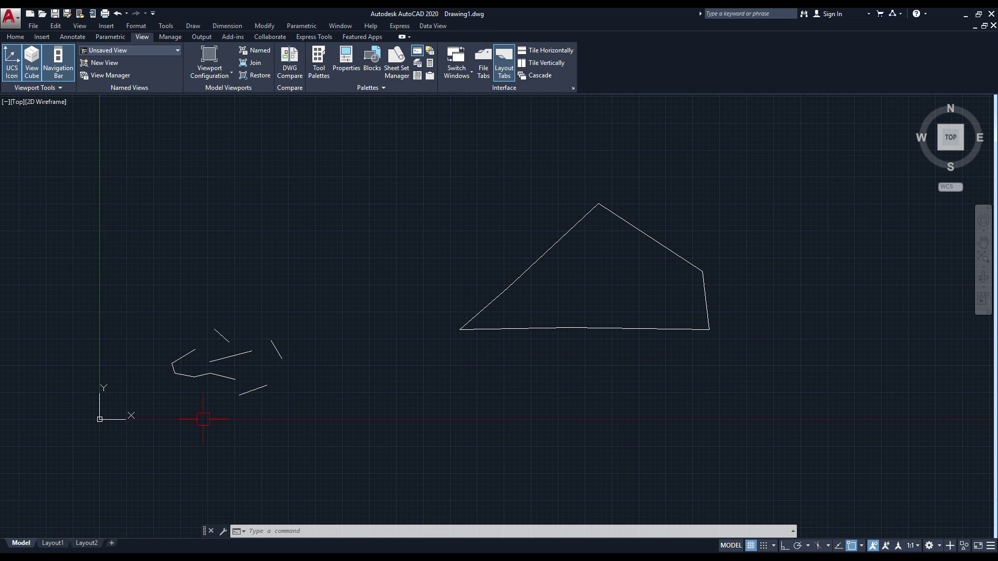
mouse_move(316, 345)
middle_down()
mouse_move(342, 348)
mouse_move(358, 399)
mouse_move(277, 415)
mouse_move(261, 429)
mouse_move(267, 435)
middle_up()
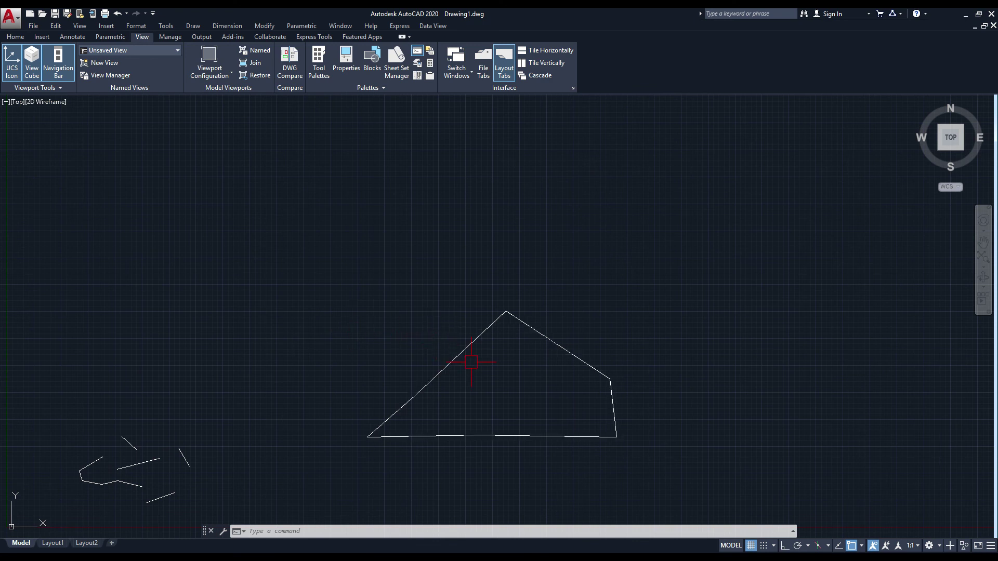
click(454, 360)
key(Escape)
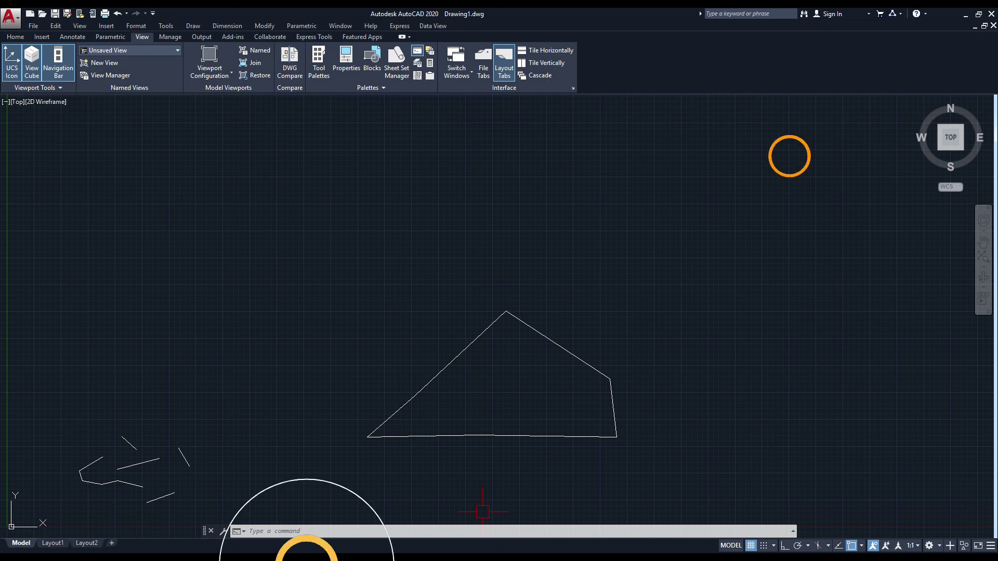
click(428, 558)
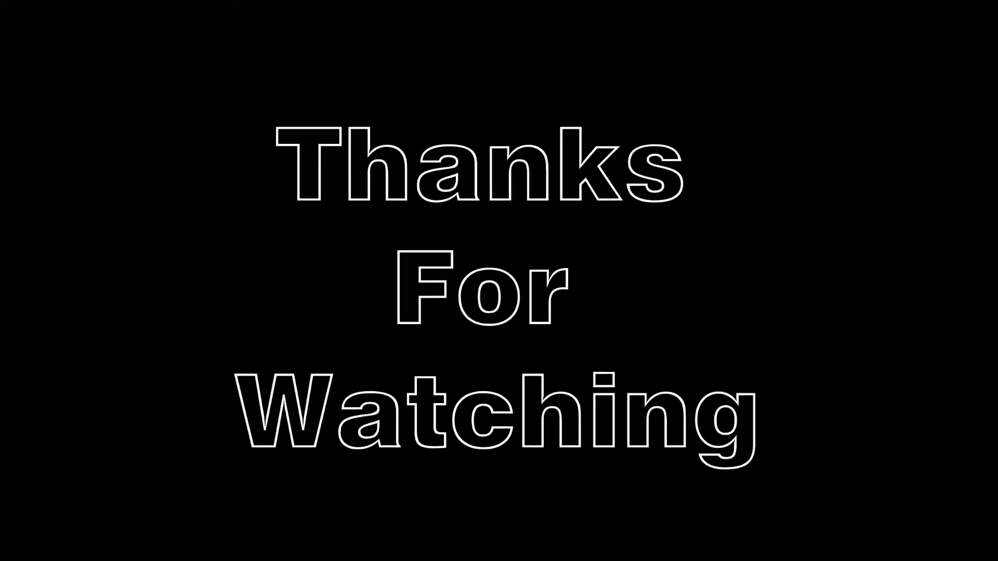